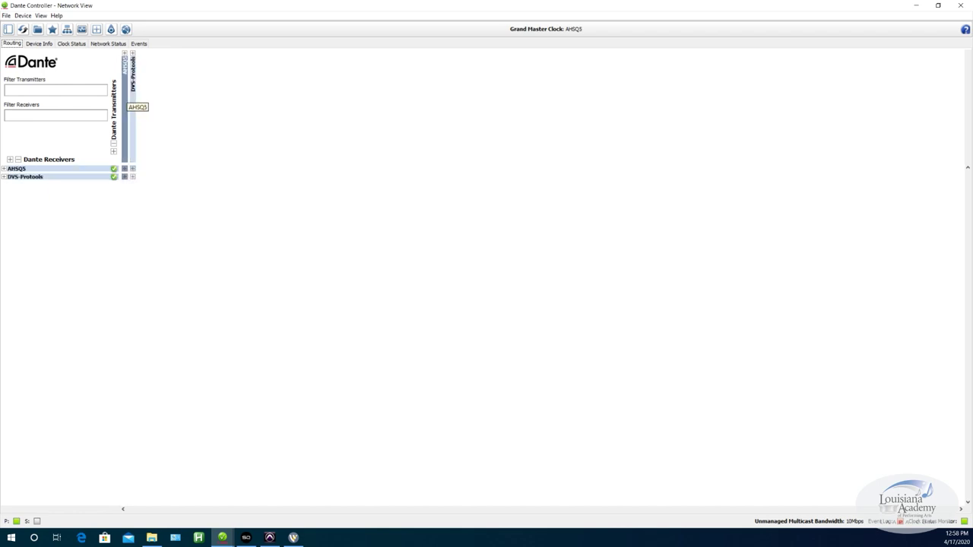
# Step: Check that DVS-Protools channels 01–32 are fed from AHSQ5 in the grid, then collapse its rows
pyautogui.click(132, 176)
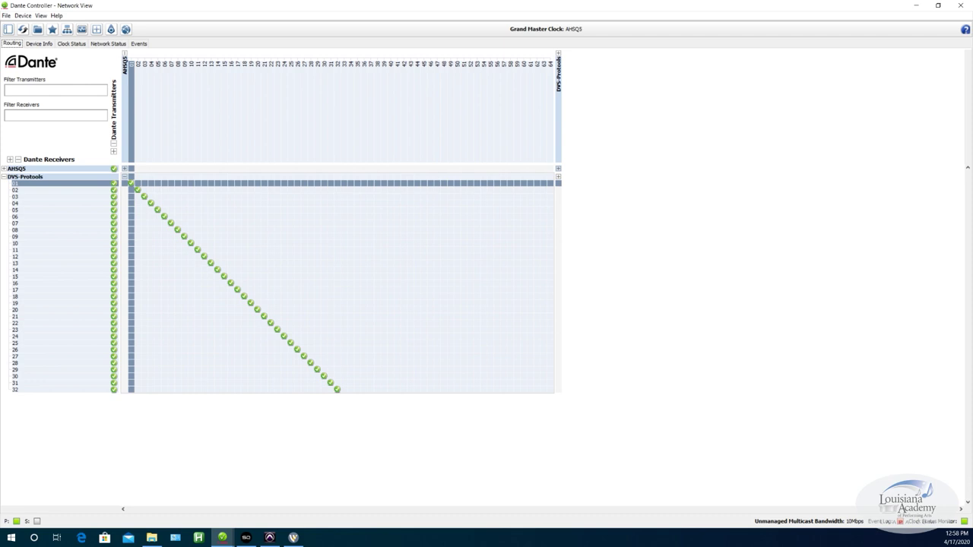
pyautogui.click(124, 177)
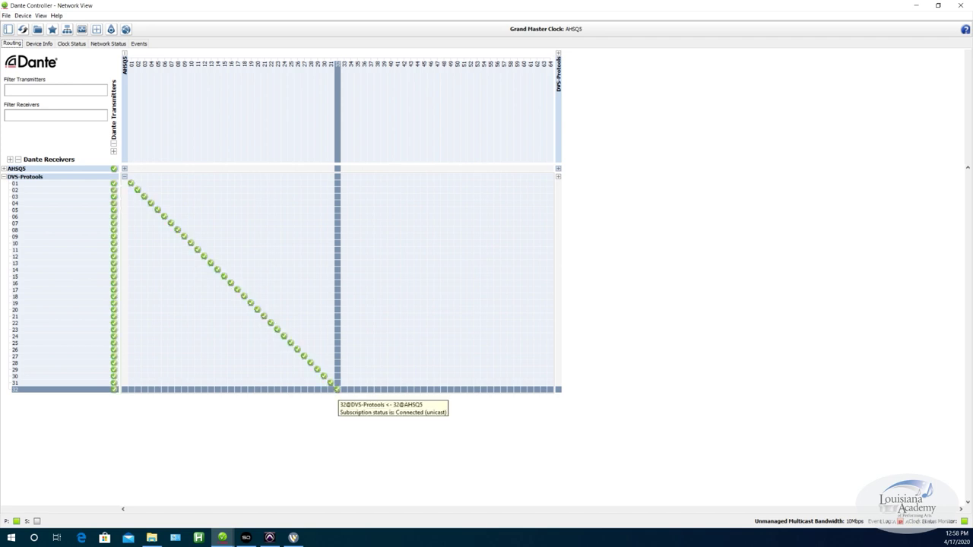
pyautogui.click(124, 176)
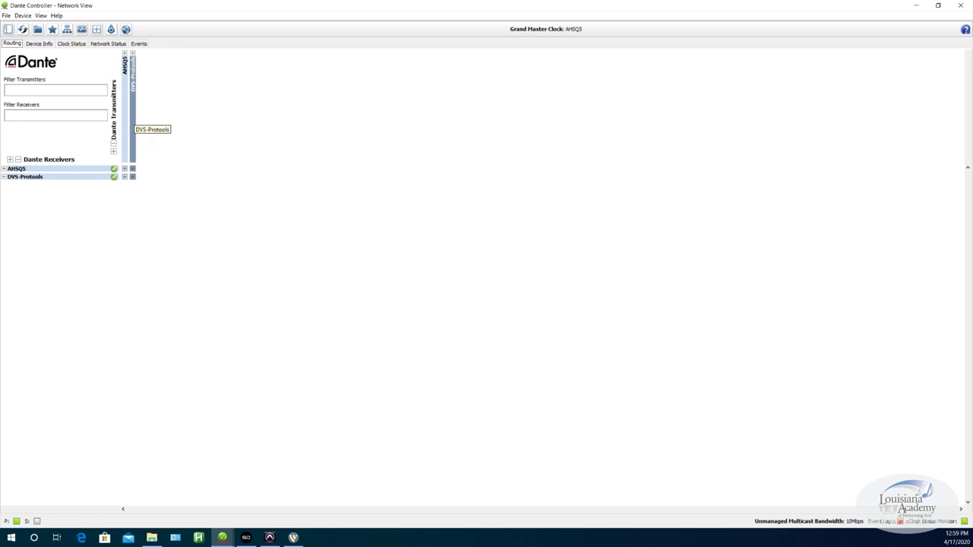
# Step: Confirm AHSQ5 channels 01–32 receive DVS-Protools 01–32, then open AHSQ5's Device View
pyautogui.click(132, 168)
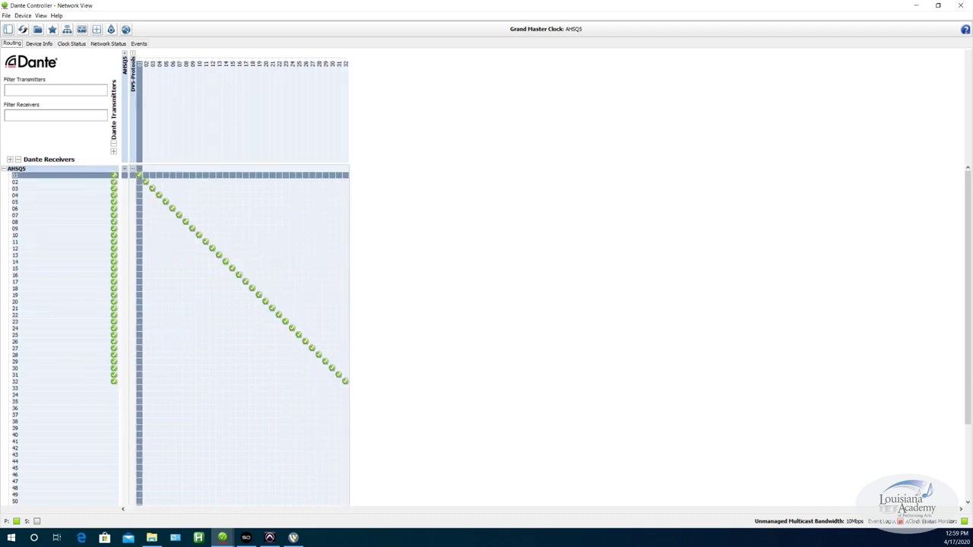
pyautogui.moveTo(139, 176)
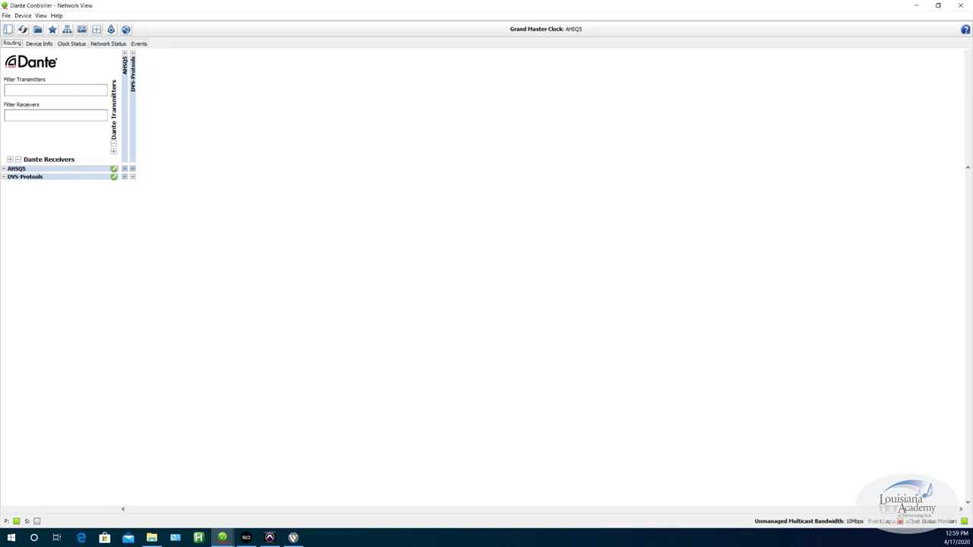
pyautogui.doubleClick(17, 167)
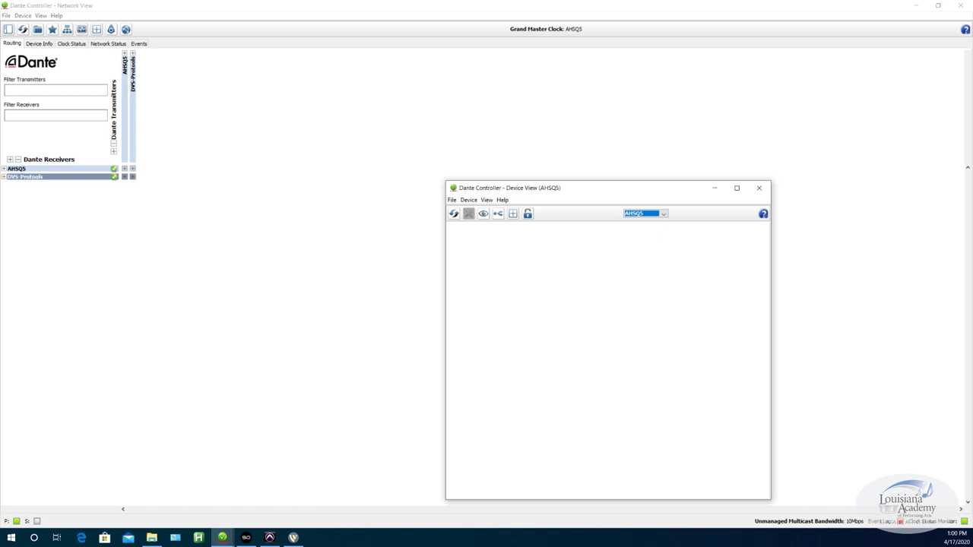
# Step: Review AHSQ5's Latency tab and Device Config at 48k and 1.0 msec, then close Device View
pyautogui.moveTo(517, 187); pyautogui.dragTo(292, 66)
pyautogui.click(300, 106)
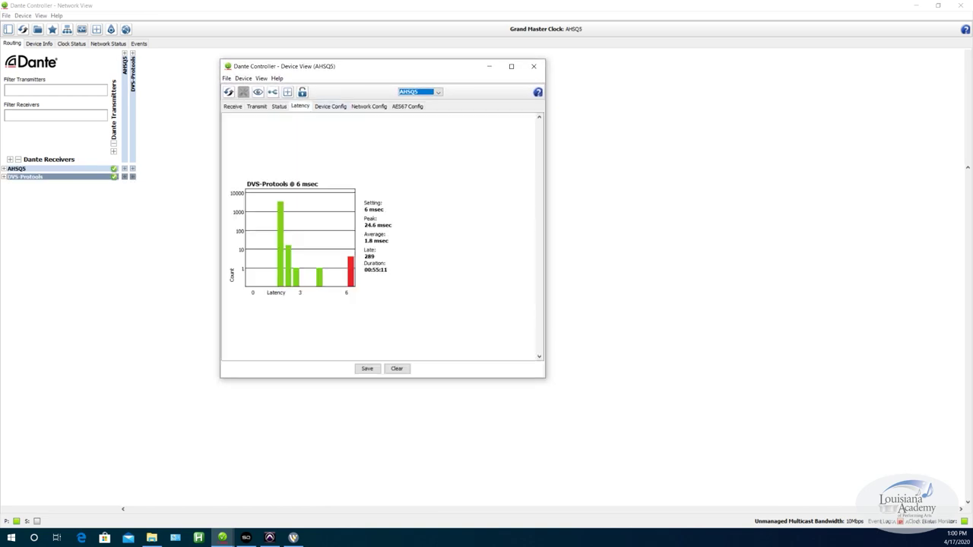
pyautogui.click(330, 107)
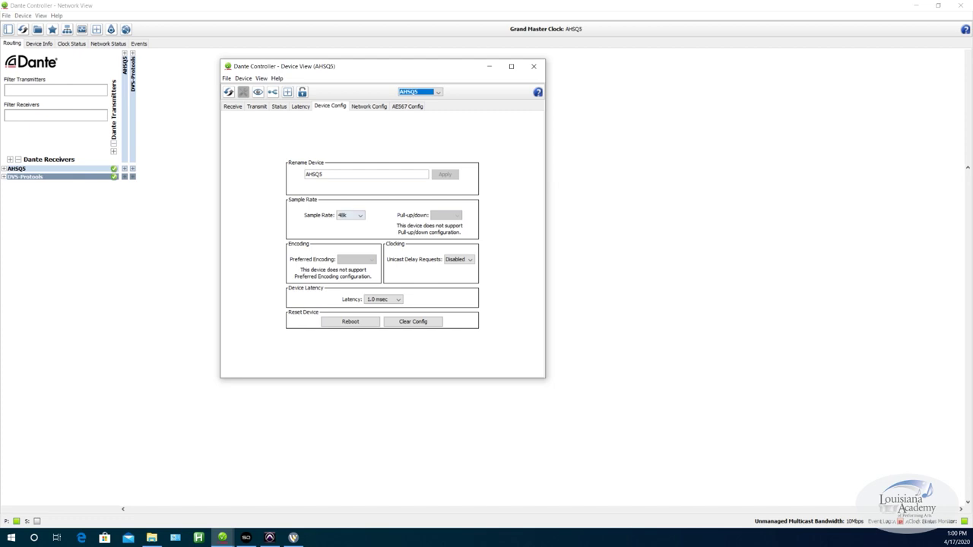
pyautogui.click(533, 66)
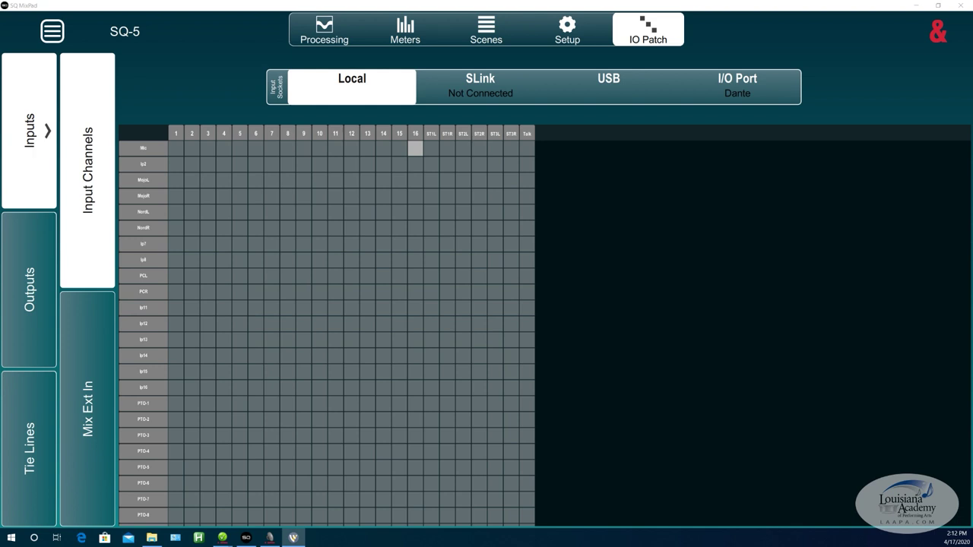
pyautogui.click(351, 164)
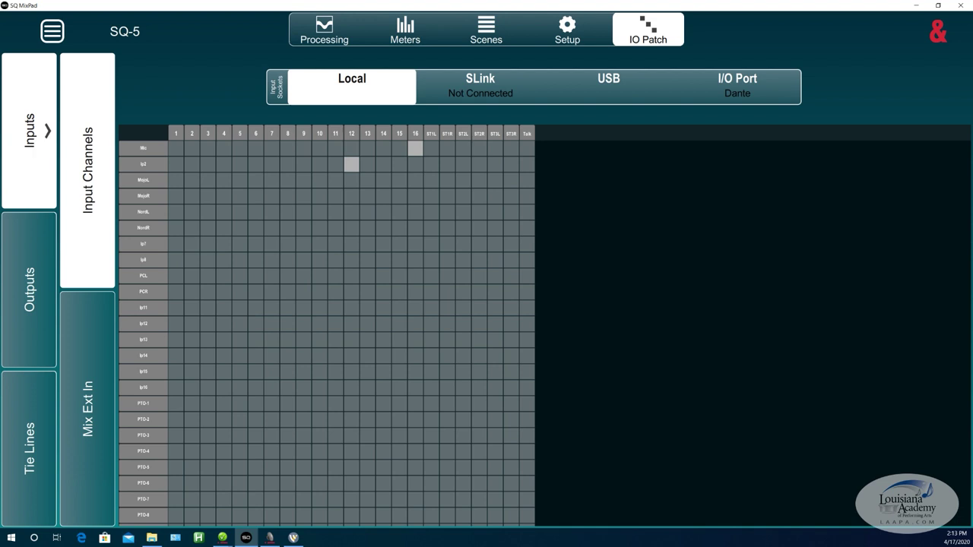
pyautogui.click(352, 165)
# Step: Review the Nord, Mojo and ST3 stereo input patches, then bring up the output socket patch
pyautogui.scroll(-5, 327, 334)
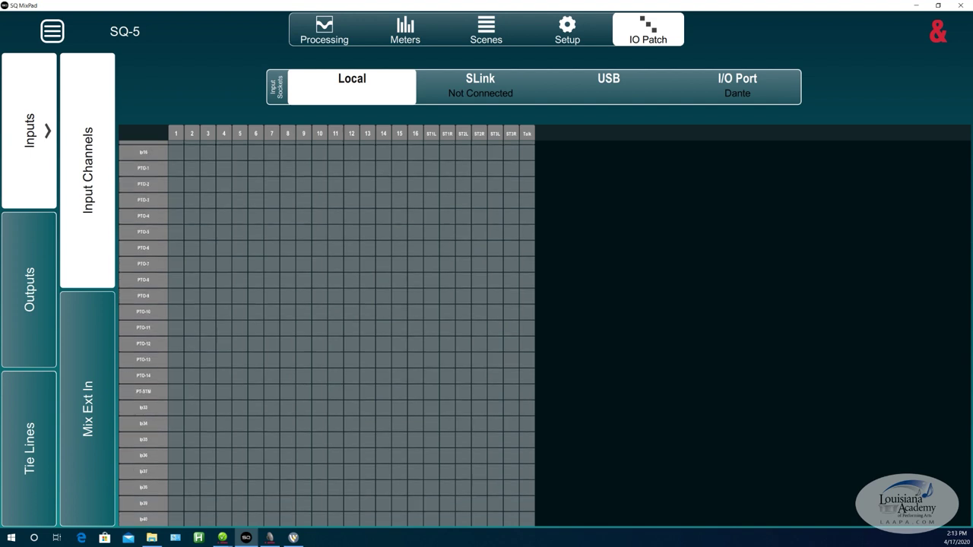
pyautogui.scroll(-2, 327, 335)
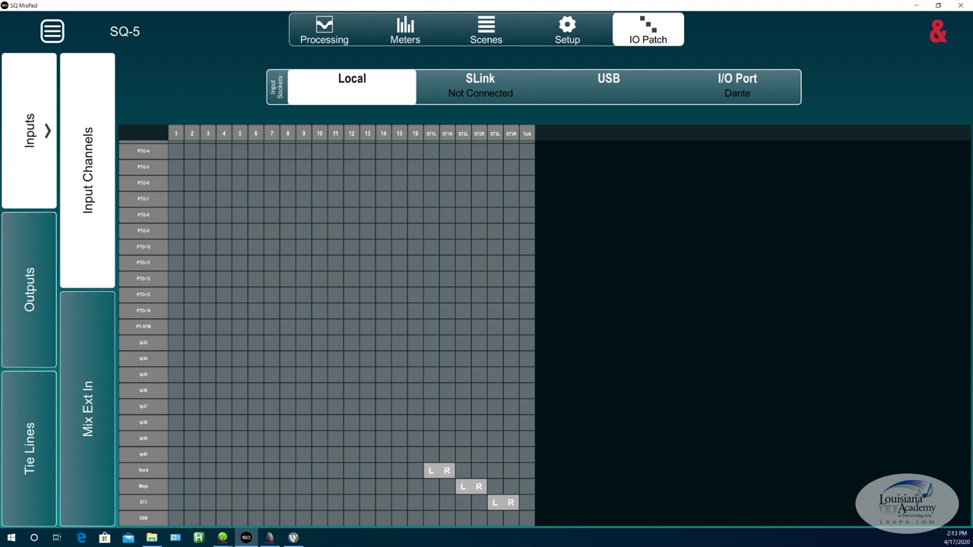
pyautogui.scroll(-1, 327, 334)
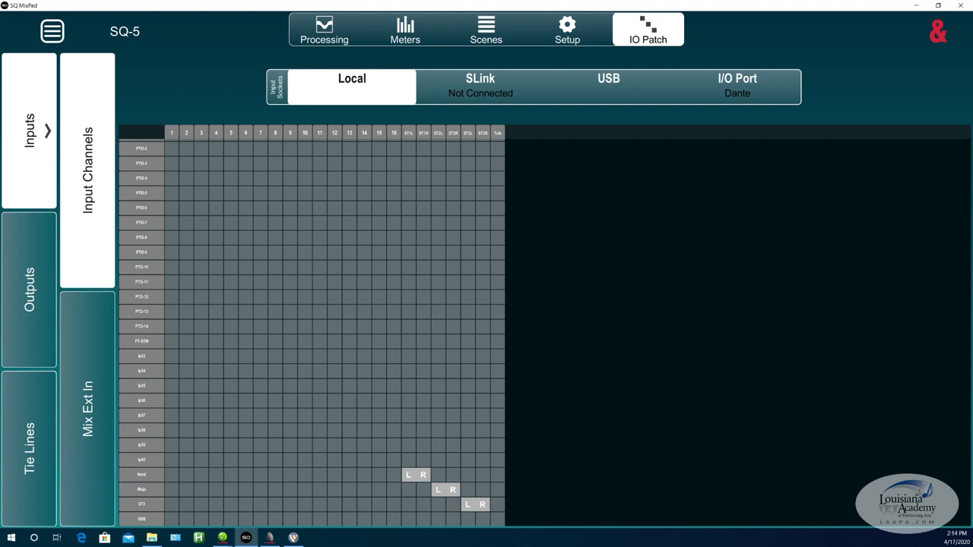
pyautogui.click(29, 289)
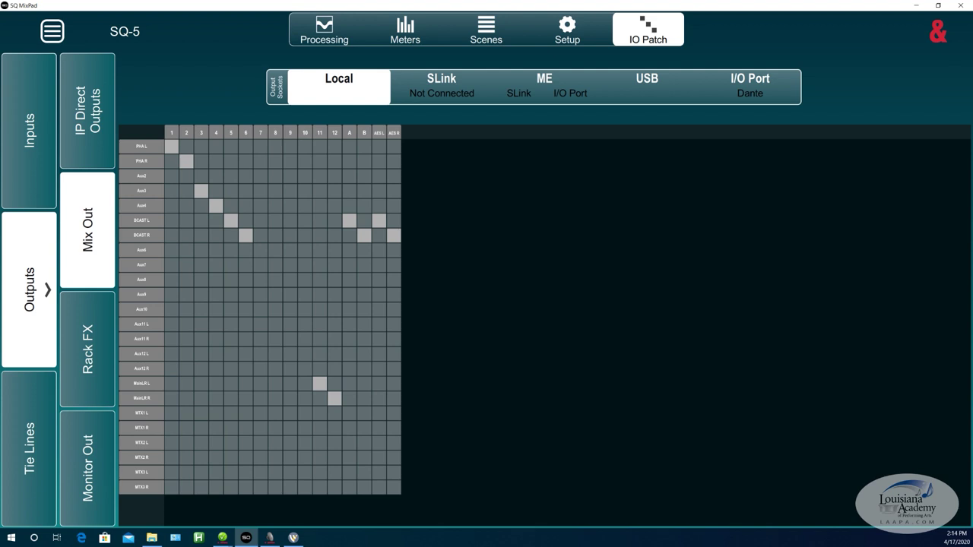
# Step: Check that Main LR feeds USB outputs 1 and 2, then return to the Local sockets patch
pyautogui.click(646, 85)
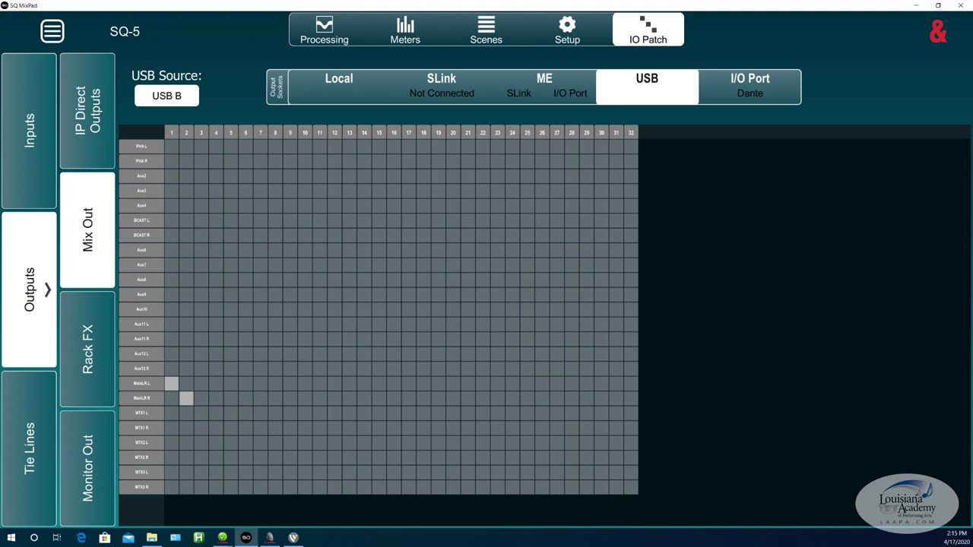
pyautogui.click(339, 84)
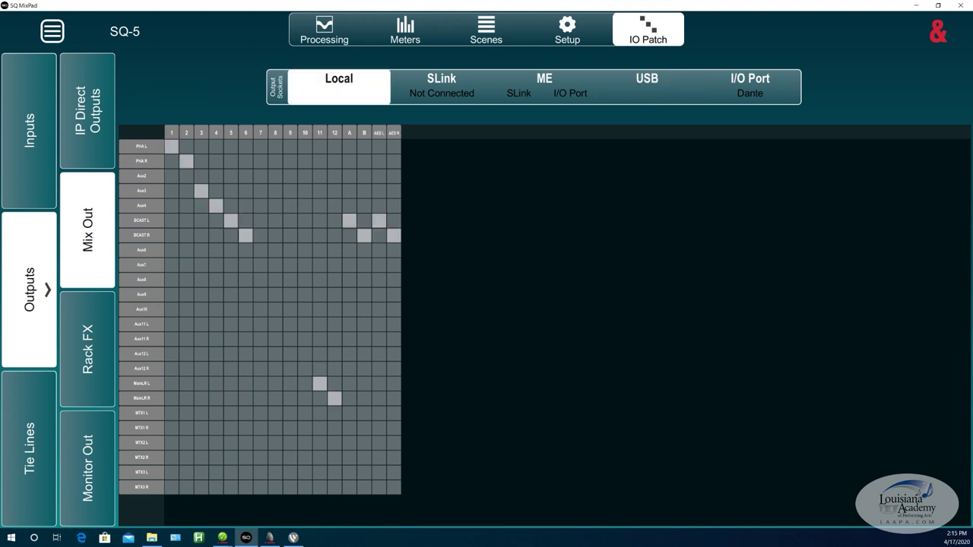
# Step: Browse the Dante I/O Port input patch, then view Local sockets with Mic feeding channel 16
pyautogui.click(29, 131)
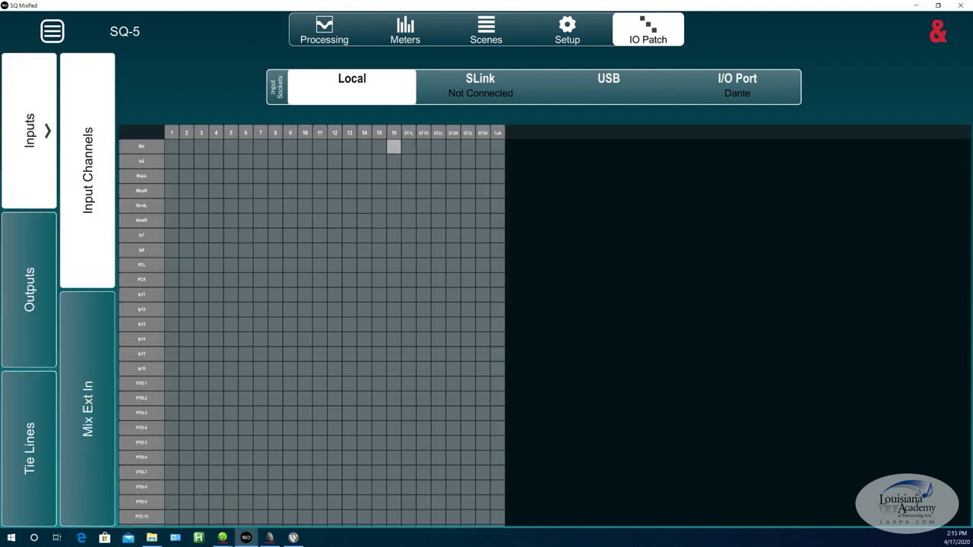
pyautogui.click(736, 85)
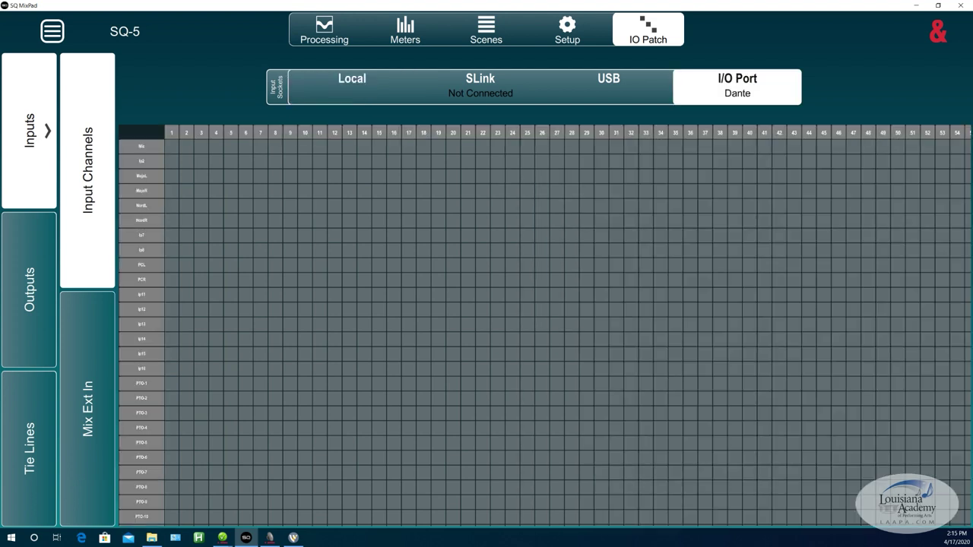
pyautogui.scroll(-5, 456, 342)
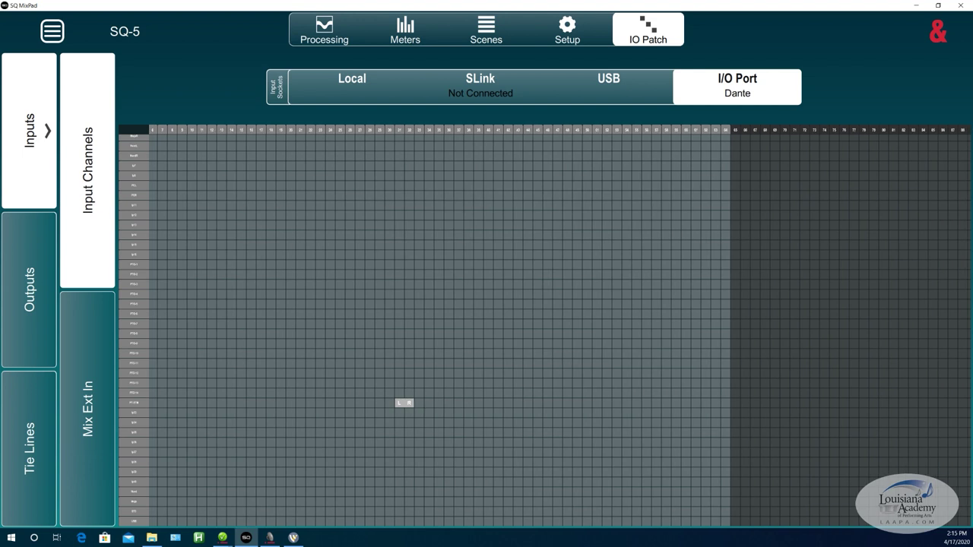
pyautogui.scroll(5, 384, 375)
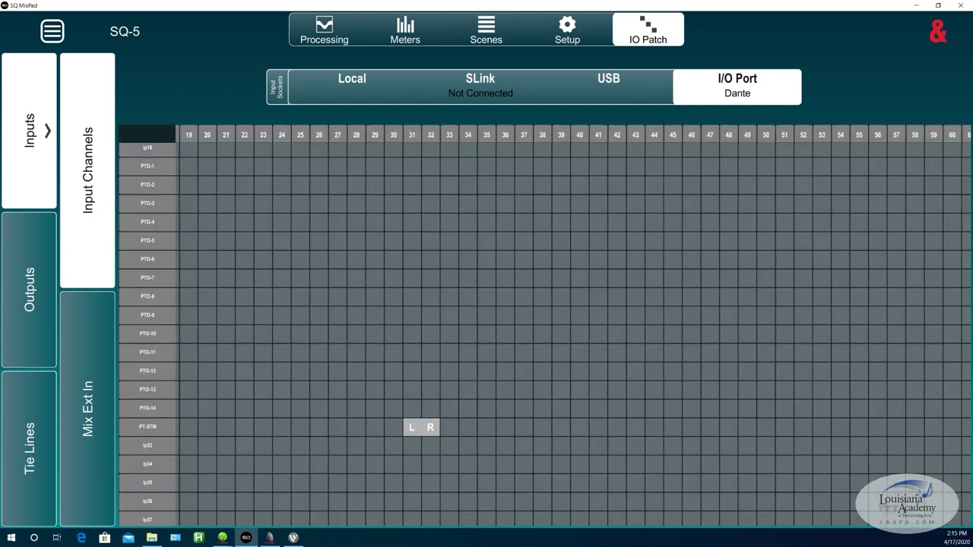
pyautogui.scroll(2, 373, 369)
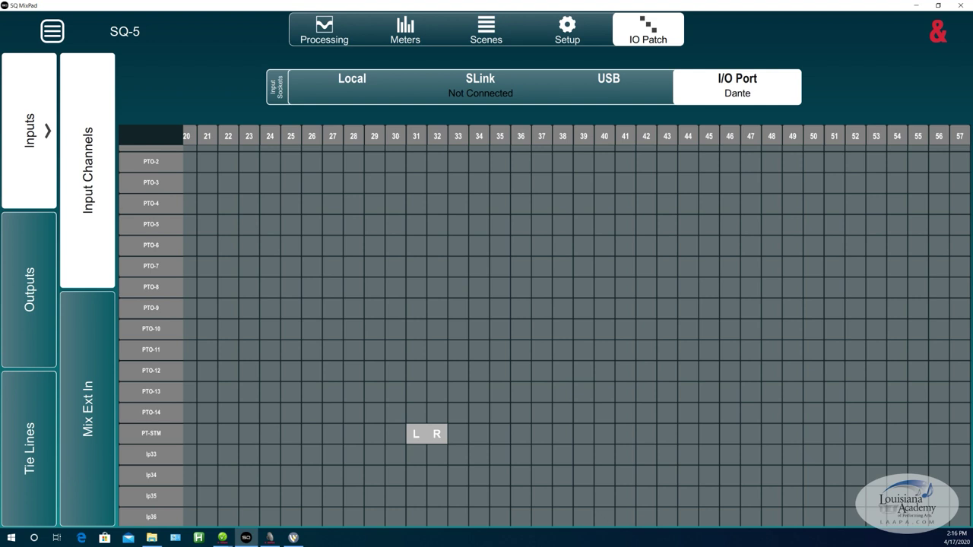
pyautogui.click(352, 84)
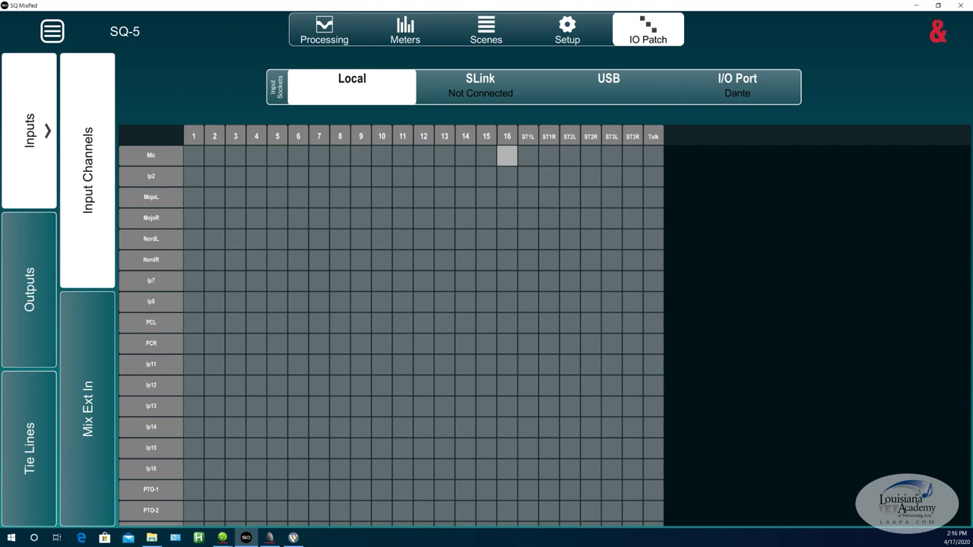
# Step: Show the tie lines sending Local 16, ST1L and ST1R to Dante outputs 26–28
pyautogui.click(29, 448)
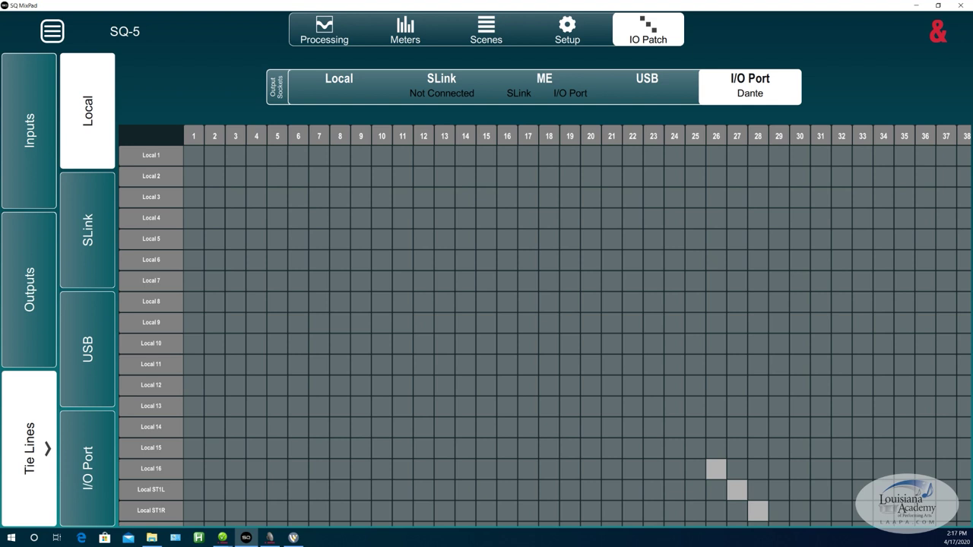
pyautogui.scroll(-3, 544, 326)
pyautogui.hscroll(6, 545, 326)
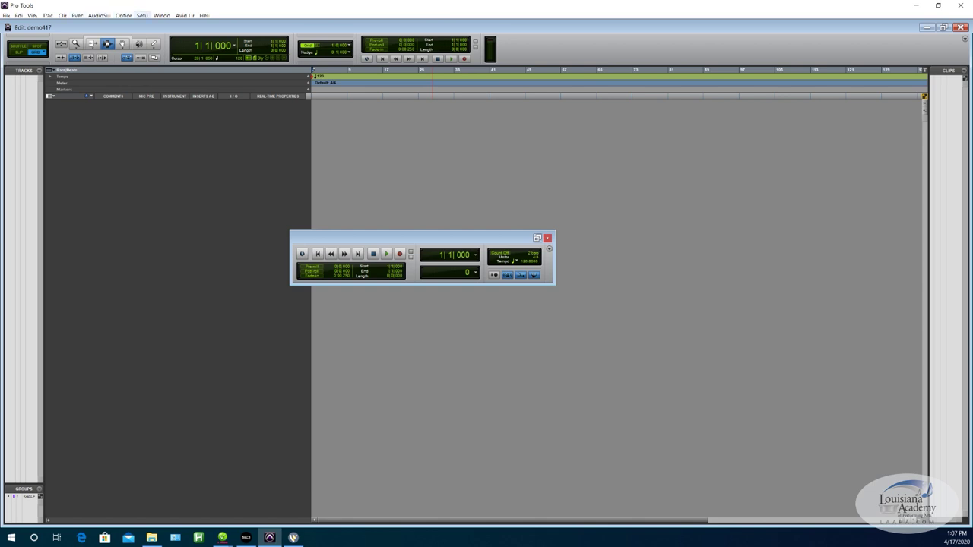
# Step: Open Setup > Playback Engine for the demo417 session
pyautogui.click(142, 15)
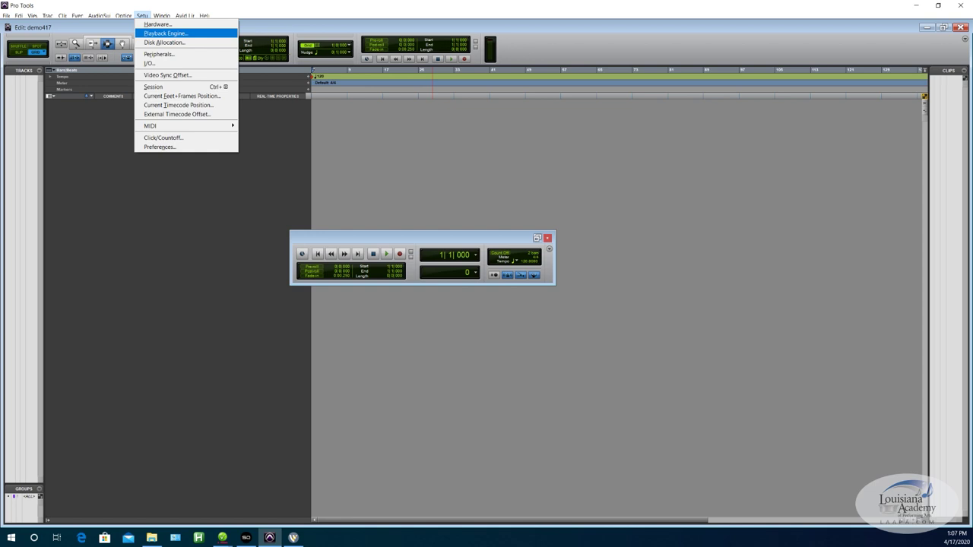
pyautogui.click(165, 34)
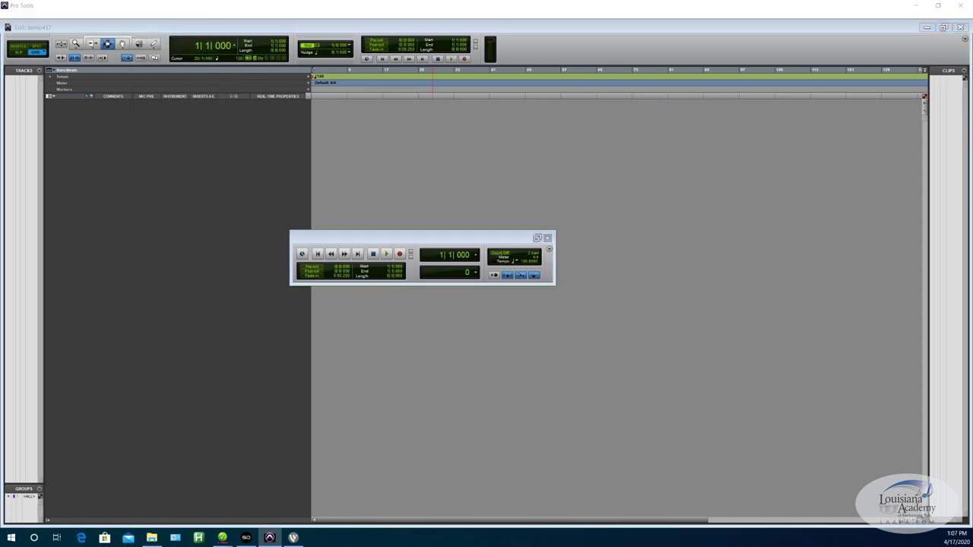
# Step: Keep Dante Virtual Soundcard (x64) as the playback engine instead of the SQ ASIO Driver
pyautogui.click(199, 165)
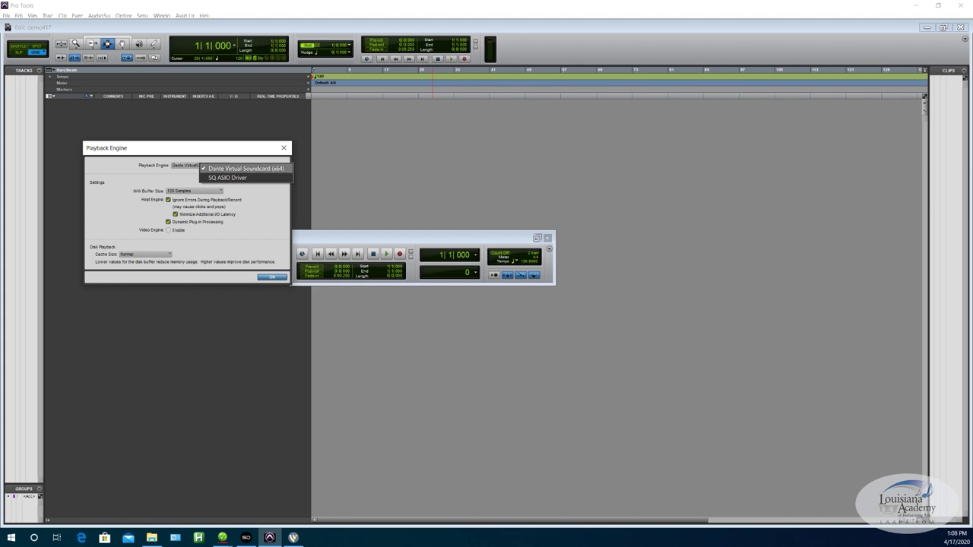
pyautogui.press('Return')
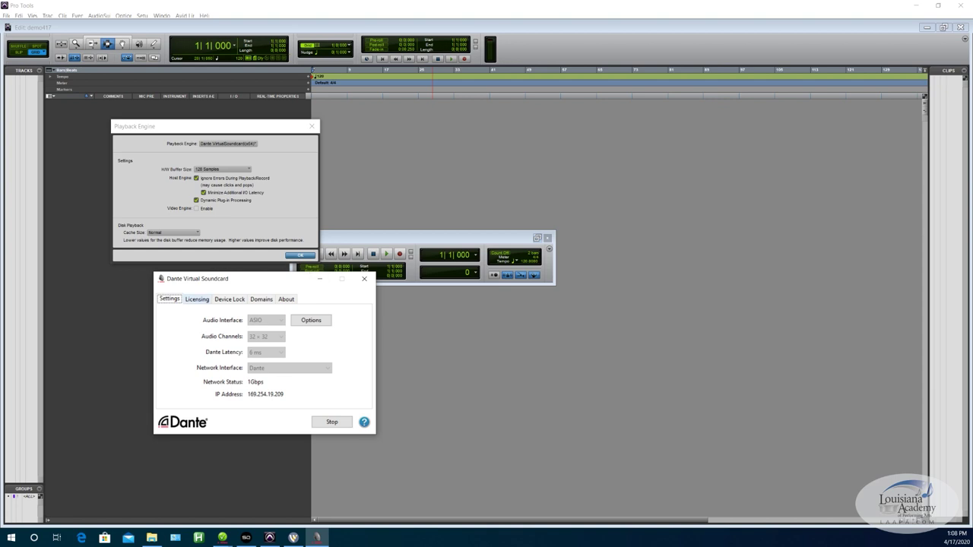
# Step: Review the soundcard's Licensing, Domains and About tabs, return to Settings, and minimize it
pyautogui.click(197, 299)
pyautogui.click(262, 298)
pyautogui.click(285, 299)
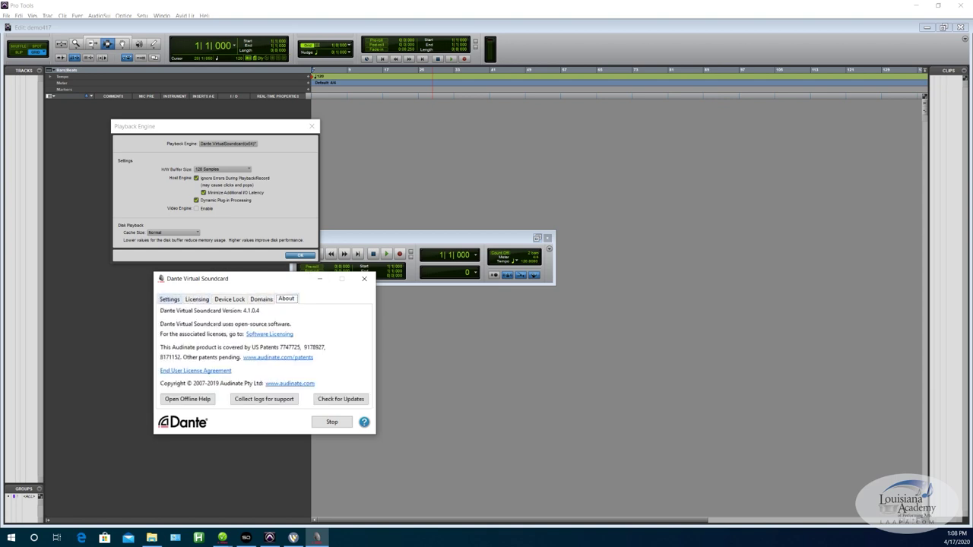
pyautogui.click(169, 298)
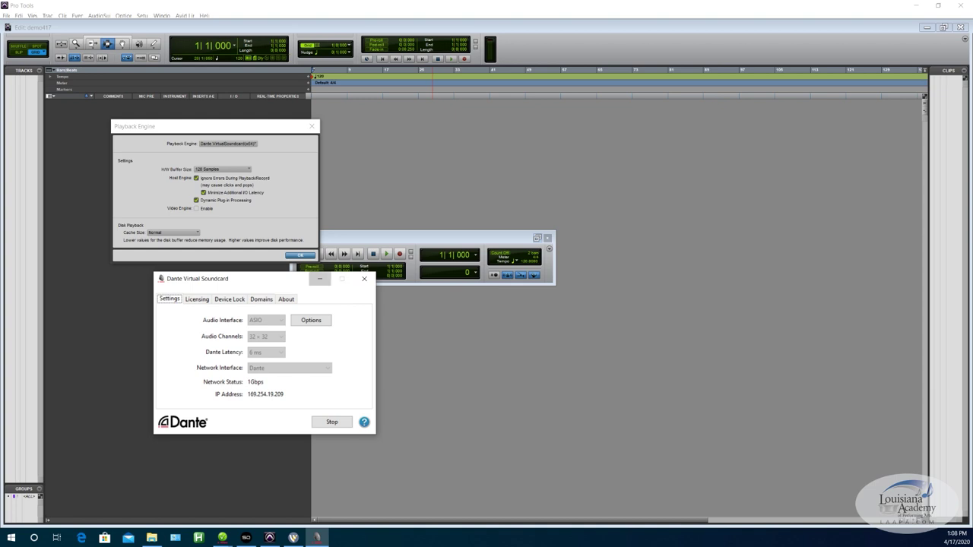
pyautogui.click(319, 278)
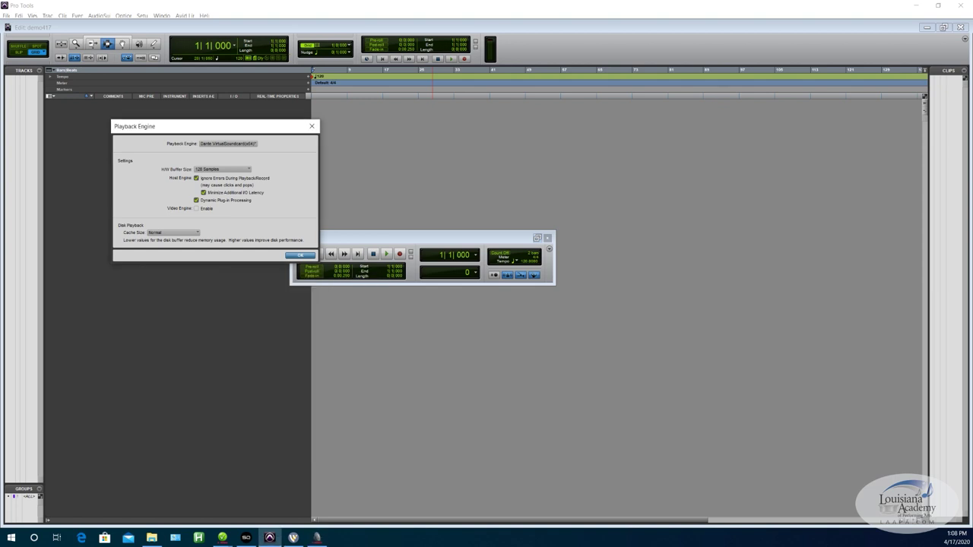
# Step: Close the Playback Engine settings and open I/O Setup from the Setup menu
pyautogui.click(312, 126)
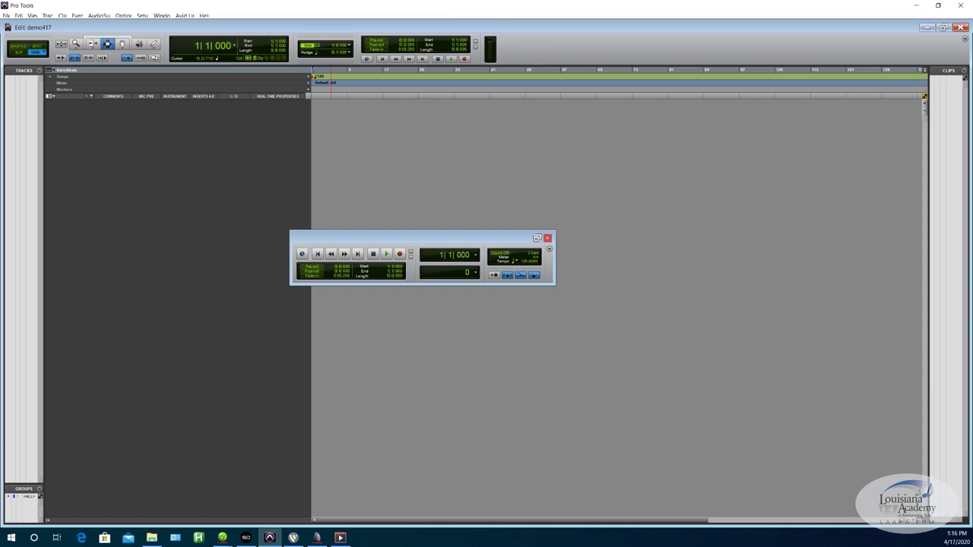
pyautogui.click(142, 15)
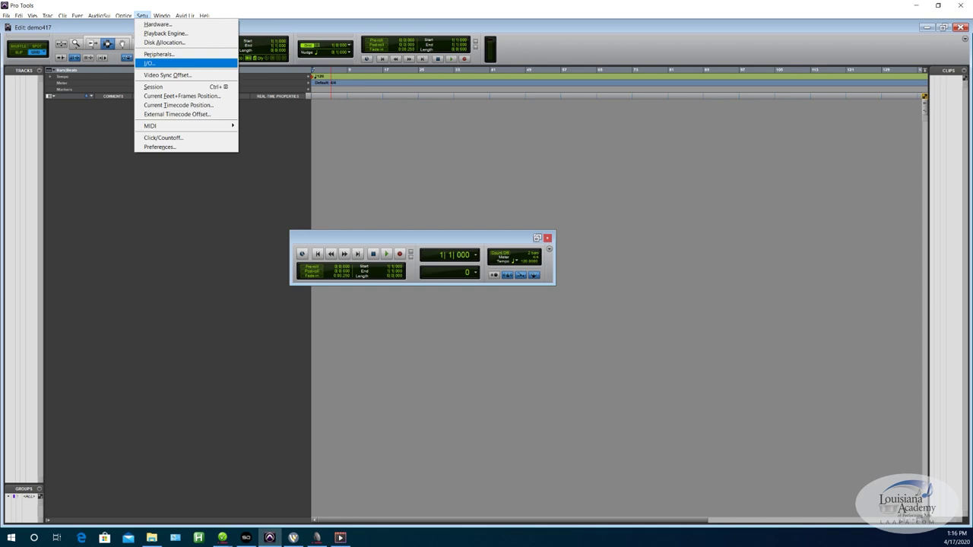
pyautogui.click(150, 63)
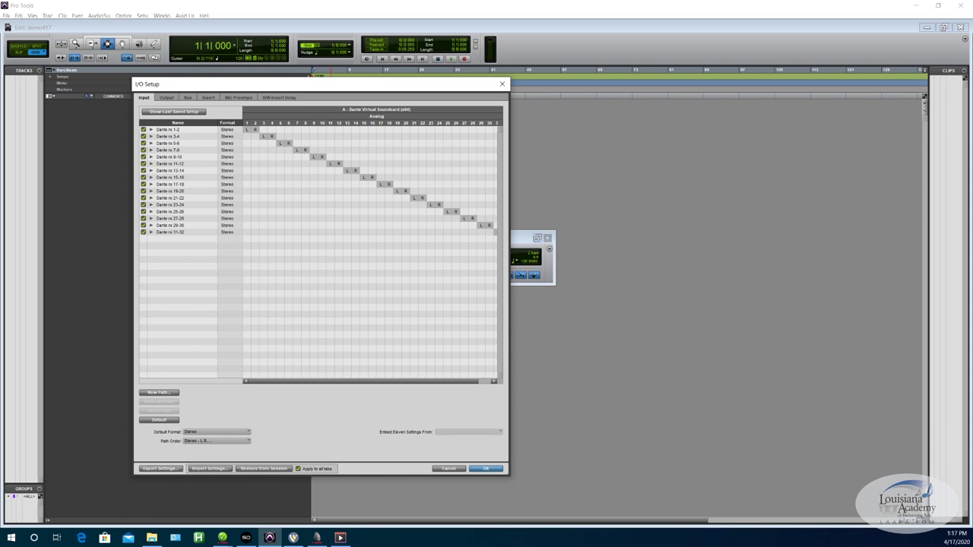
# Step: Select all the Dante rx input paths, 1-2 through 31-32, and delete them
pyautogui.click(174, 130)
pyautogui.hotkey('ctrl', 'a')
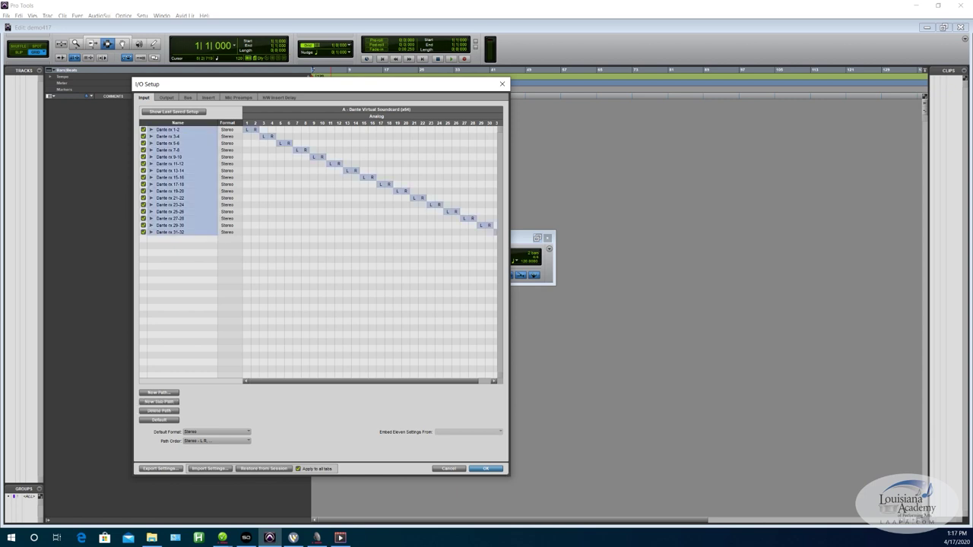
pyautogui.press('Delete')
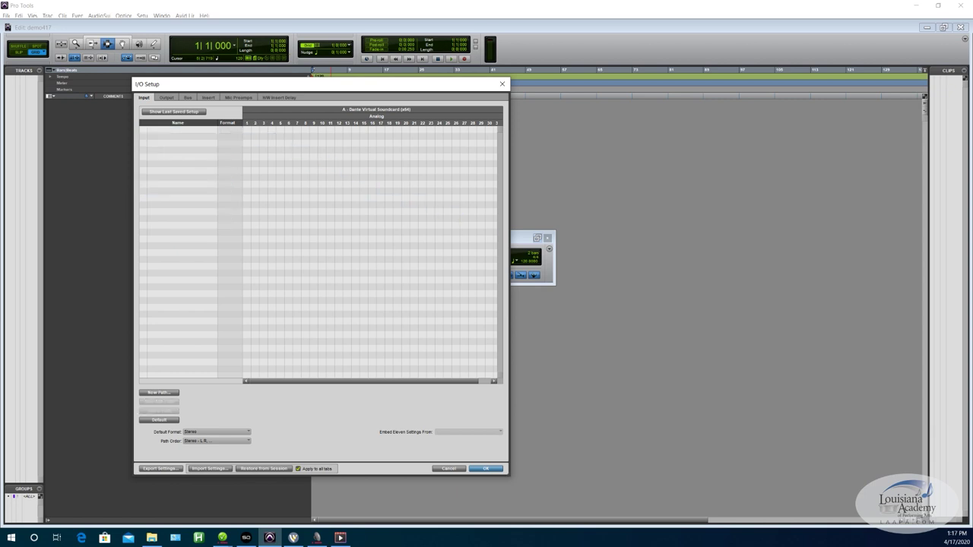
pyautogui.hotkey('ctrl', 'Right')
pyautogui.hotkey('ctrl', 'Right')
pyautogui.hotkey('ctrl', 'Left')
pyautogui.hotkey('ctrl', 'Left')
# Step: Check the Output and Bus path lists, return to Input, and close I/O Setup
pyautogui.click(165, 97)
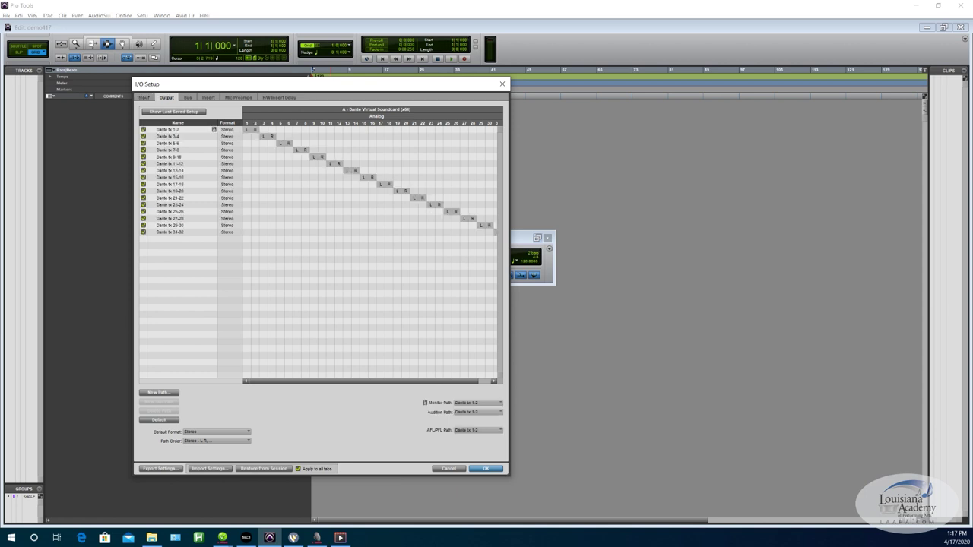
pyautogui.click(187, 97)
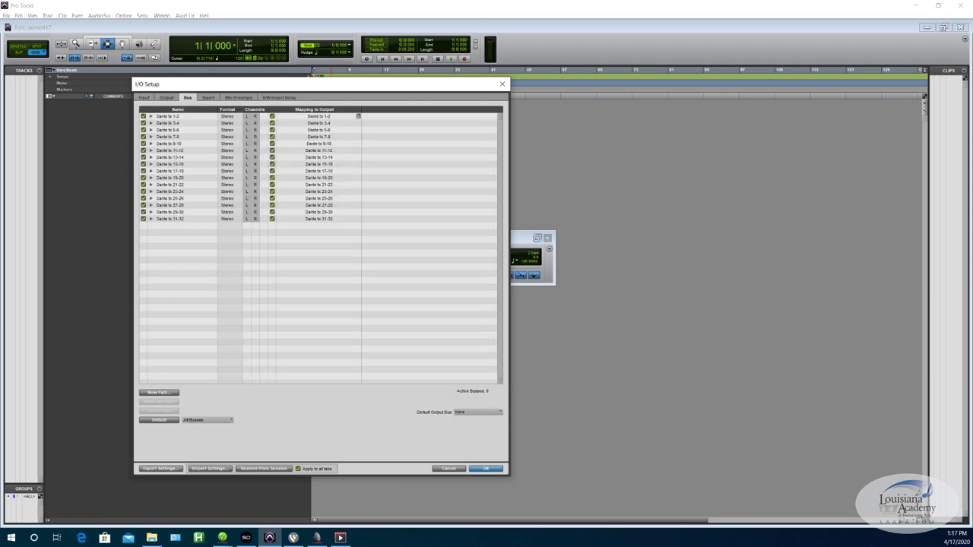
pyautogui.click(143, 97)
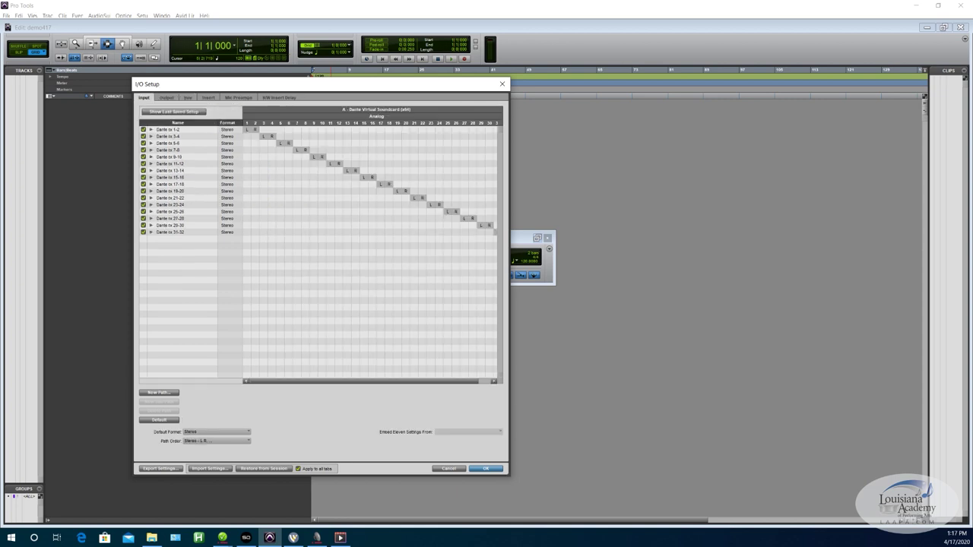
pyautogui.press('Return')
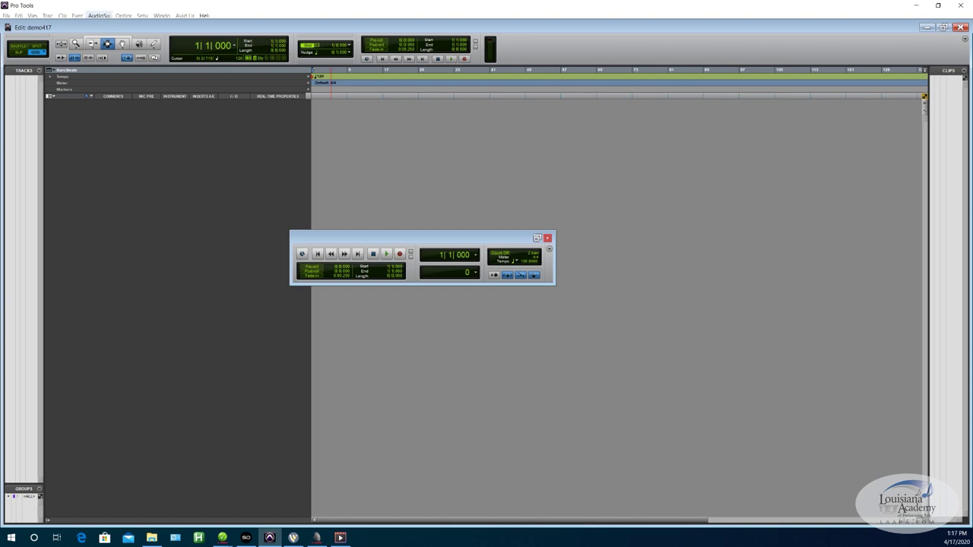
pyautogui.click(123, 15)
# Step: Reopen I/O Setup and delete all 16 Dante rx input paths
pyautogui.moveTo(76, 15)
pyautogui.click(141, 15)
pyautogui.click(152, 63)
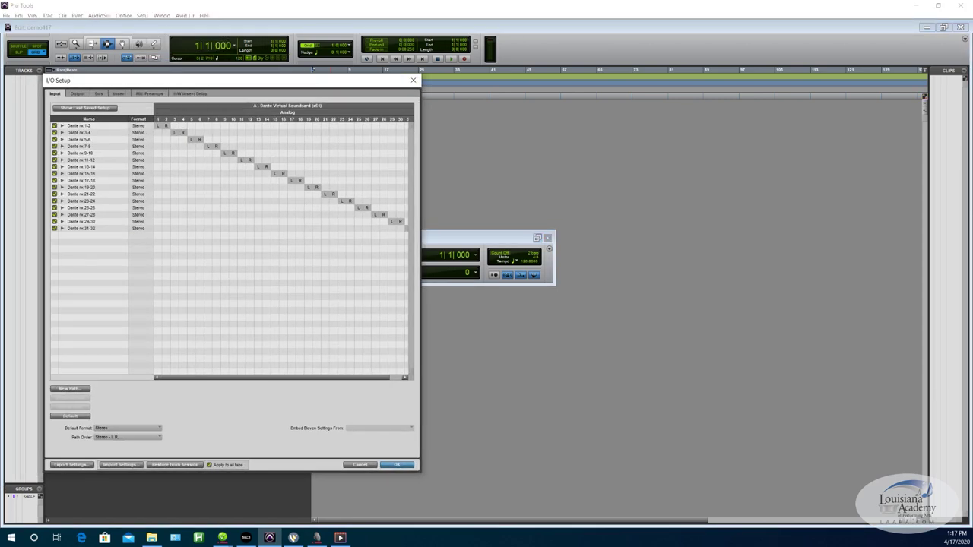
pyautogui.click(78, 125)
pyautogui.keyDown('shift'); pyautogui.click(80, 228); pyautogui.keyUp('shift')
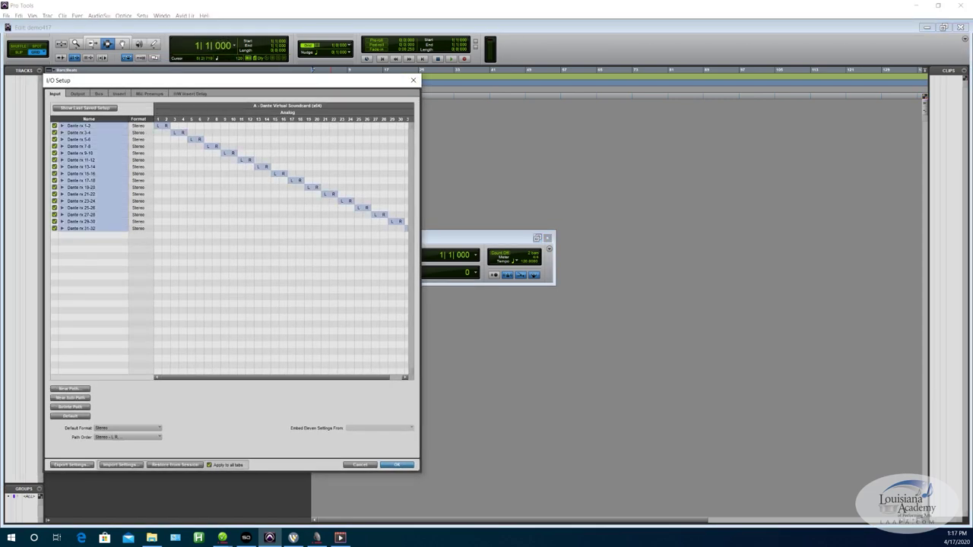
pyautogui.press('Delete')
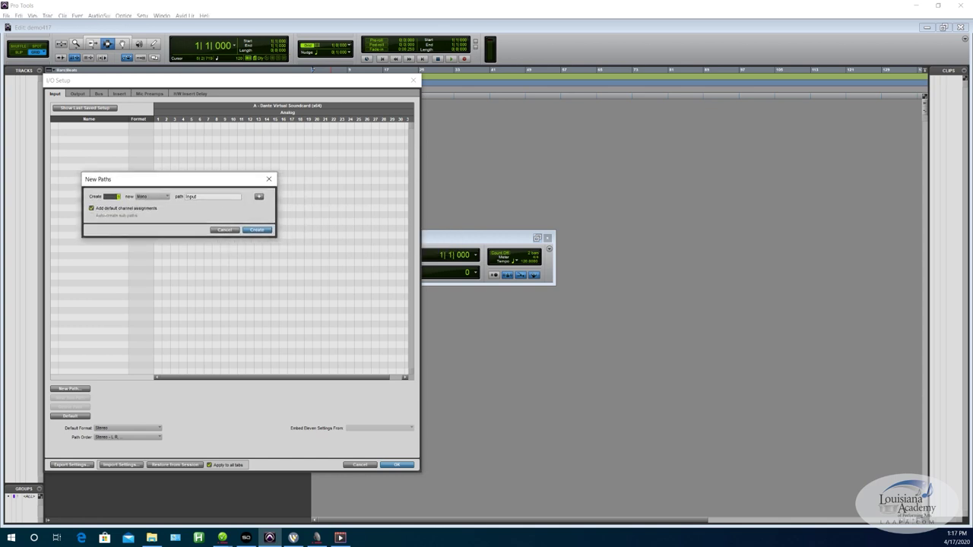
# Step: Create a mono Input path, then make it stereo on channels 1–2
pyautogui.press('Return')
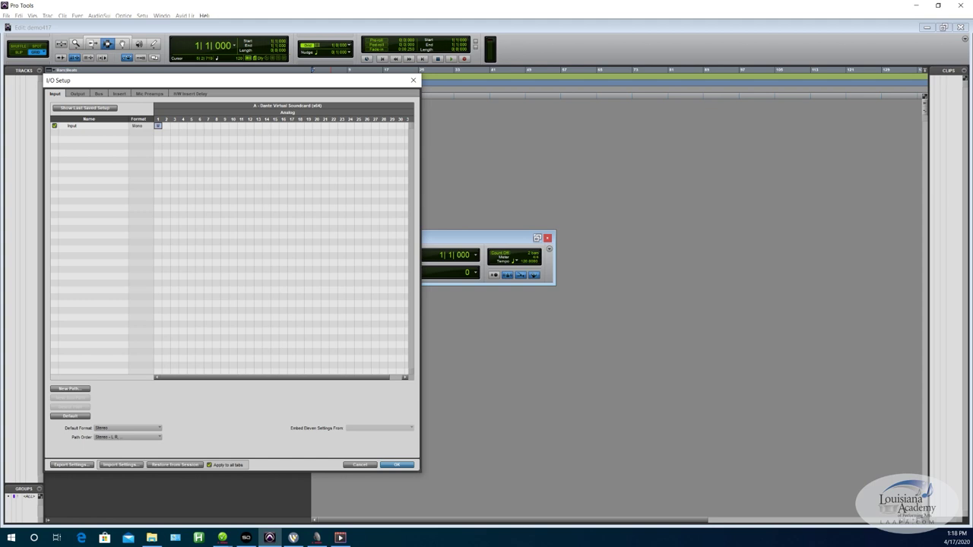
pyautogui.click(224, 126)
pyautogui.click(158, 126)
pyautogui.click(137, 125)
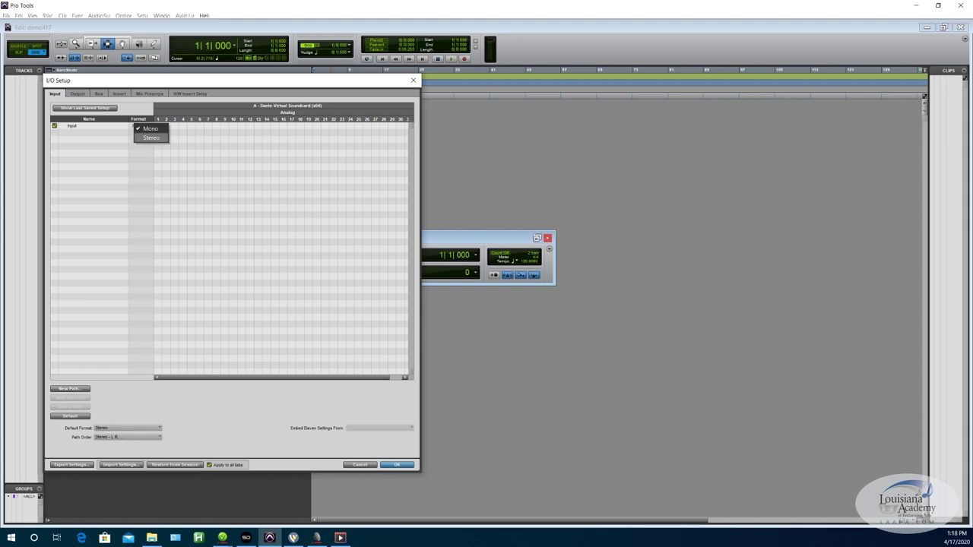
pyautogui.click(151, 137)
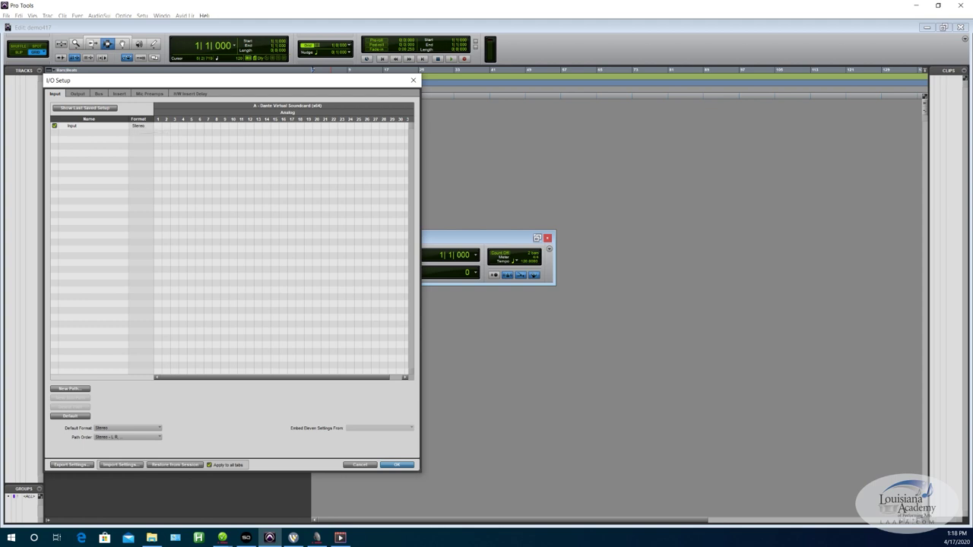
pyautogui.click(159, 125)
# Step: Delete the Input path so the input list is empty
pyautogui.click(138, 125)
pyautogui.click(156, 127)
pyautogui.click(90, 126)
pyautogui.press('Delete')
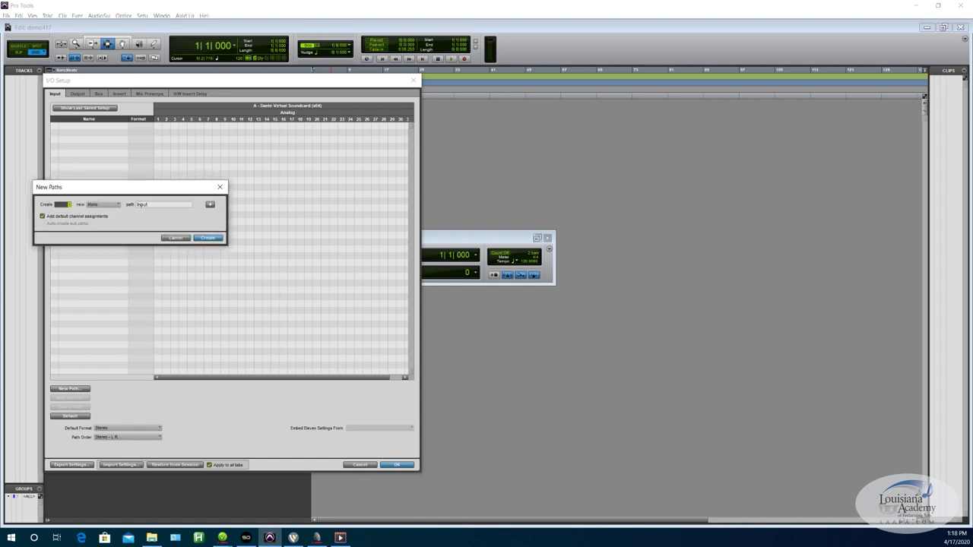
# Step: Add a batch of mono input paths and rename Input 26 to 'Desk Mic'
pyautogui.write('16')
pyautogui.press('Return')
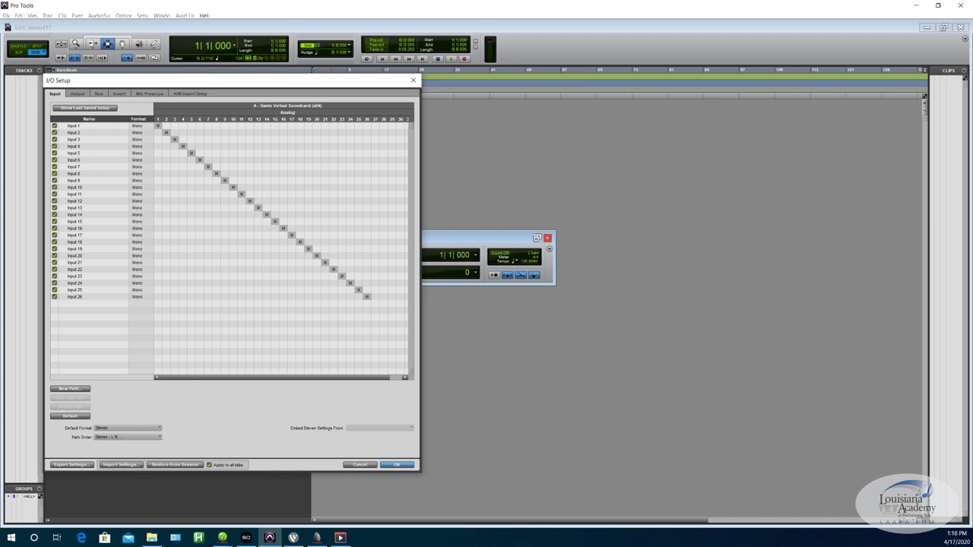
pyautogui.doubleClick(76, 296)
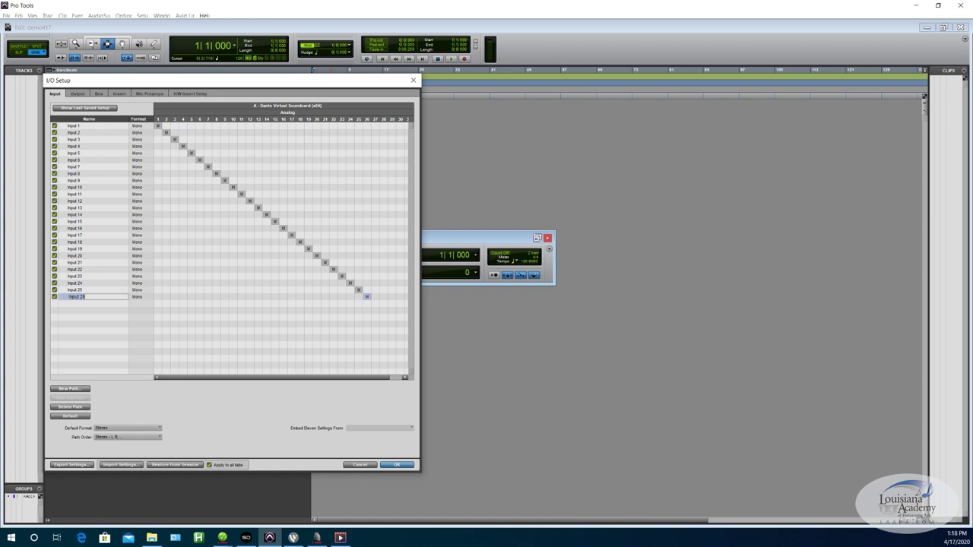
pyautogui.write('Desk Mic')
pyautogui.press('Return')
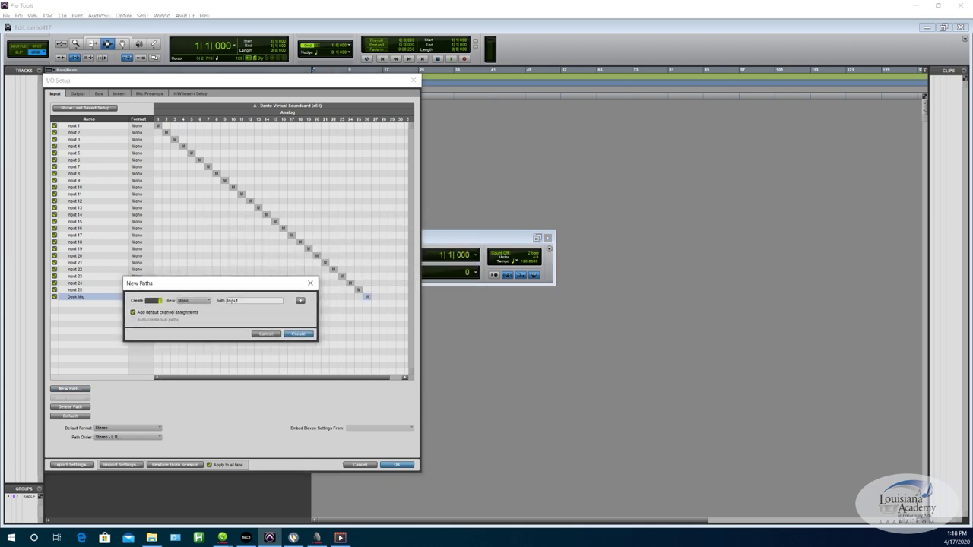
# Step: Create three new stereo input paths
pyautogui.click(194, 300)
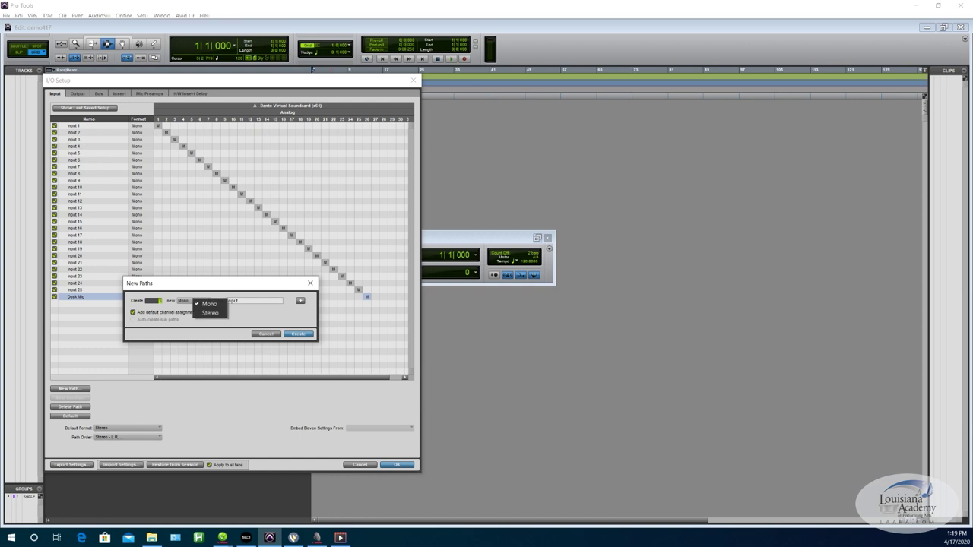
pyautogui.click(205, 312)
pyautogui.press('Return')
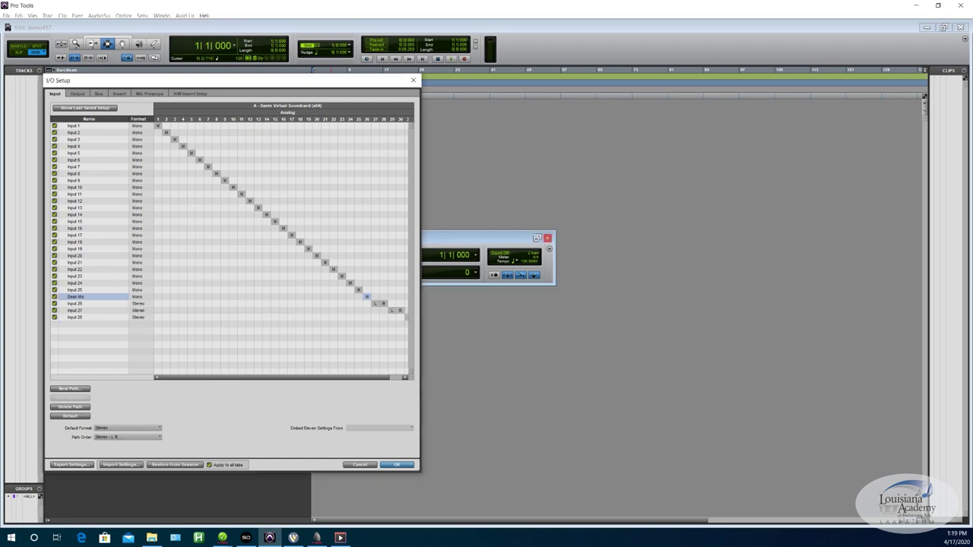
# Step: Name the new stereo input paths Nord, Mojo and St 5
pyautogui.doubleClick(76, 303)
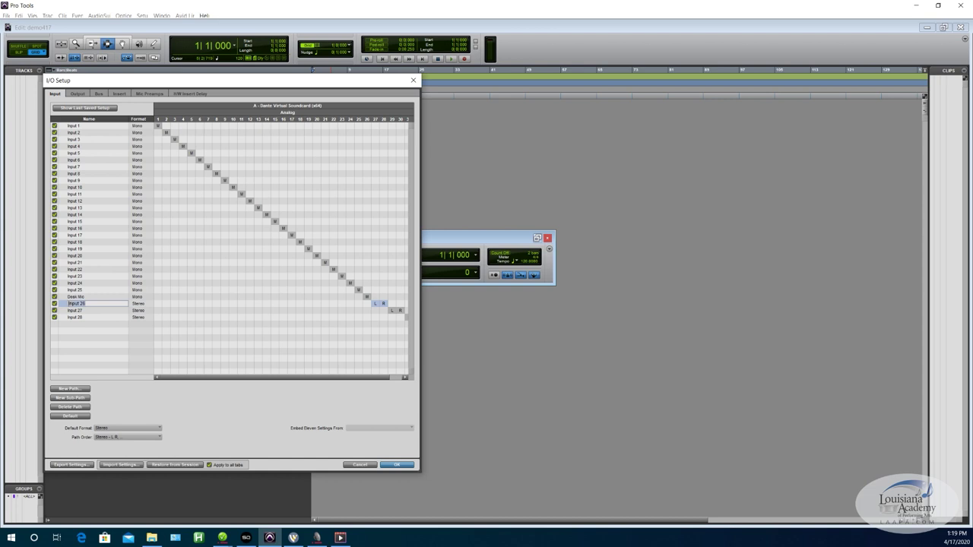
pyautogui.write('Nord')
pyautogui.press('Tab')
pyautogui.write('M')
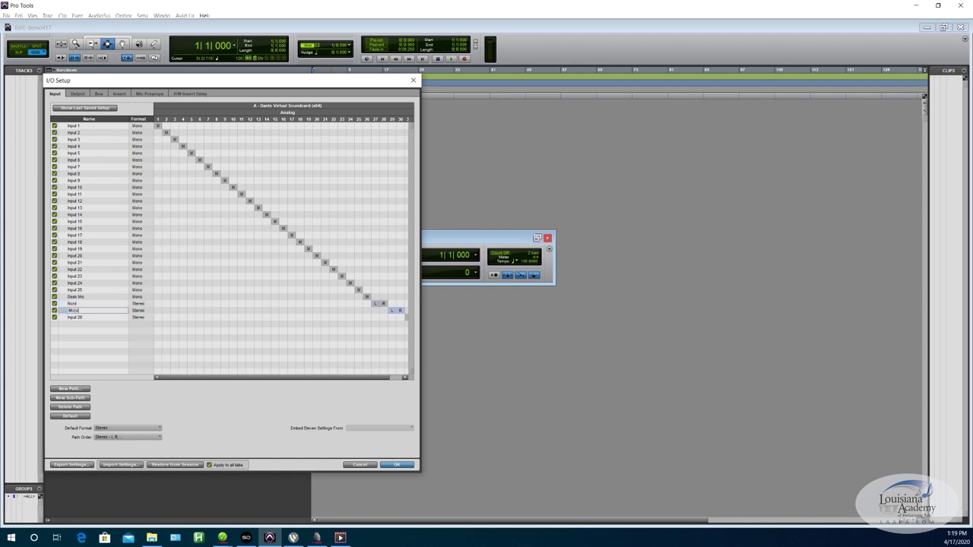
pyautogui.write('ojo')
pyautogui.press('Return')
pyautogui.press('Tab')
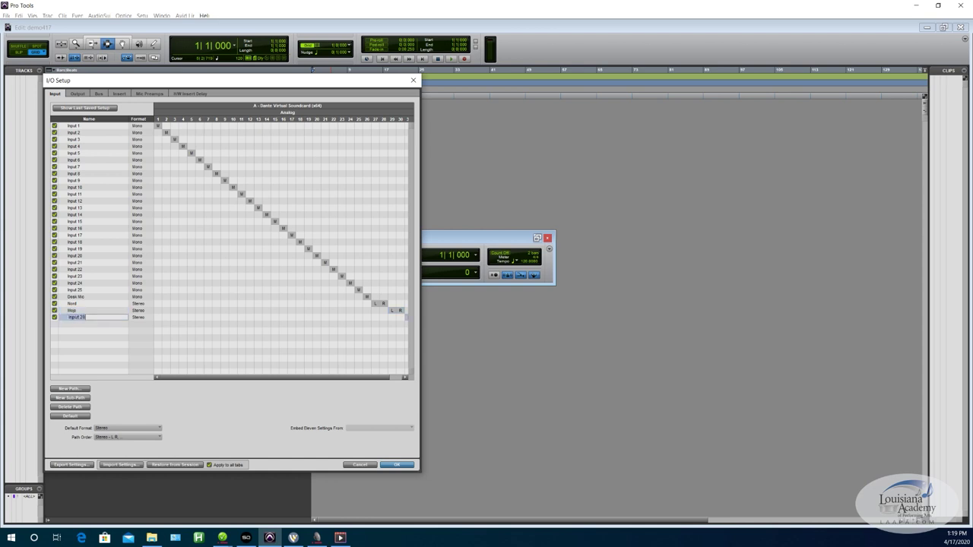
pyautogui.write('St 5')
pyautogui.press('Return')
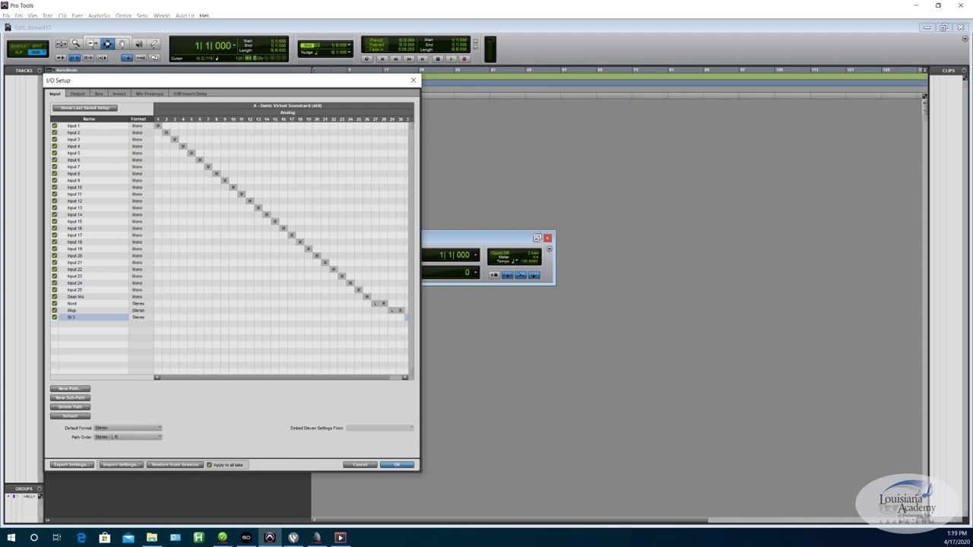
pyautogui.click(78, 94)
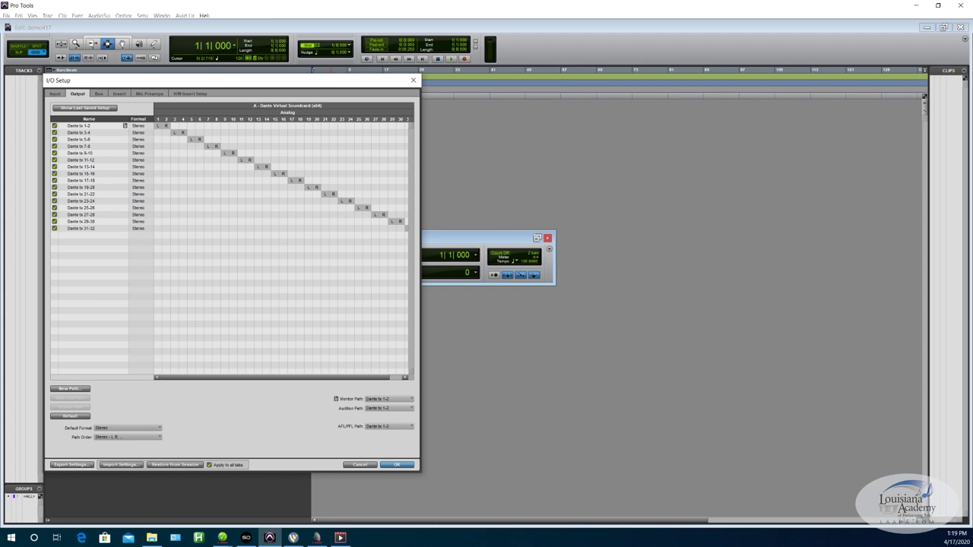
# Step: Rename output Dante tx 31-32 to Monitors, make it the monitor path, and confirm
pyautogui.doubleClick(83, 228)
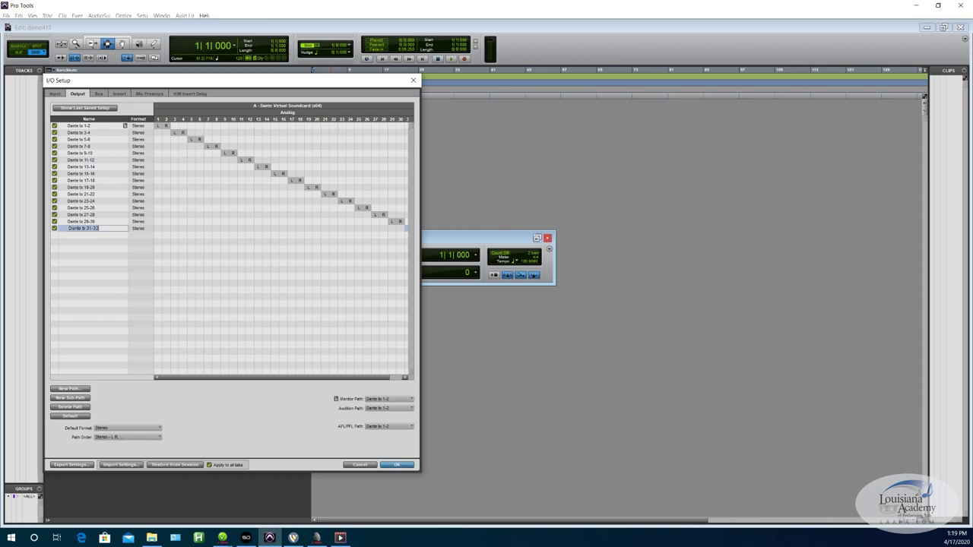
pyautogui.write('Monitors')
pyautogui.press('Return')
pyautogui.click(390, 399)
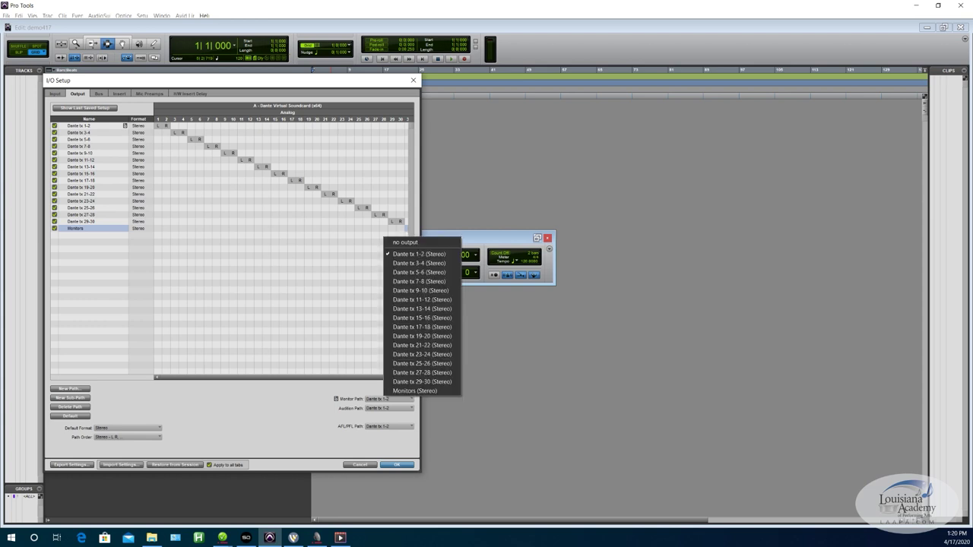
pyautogui.click(411, 391)
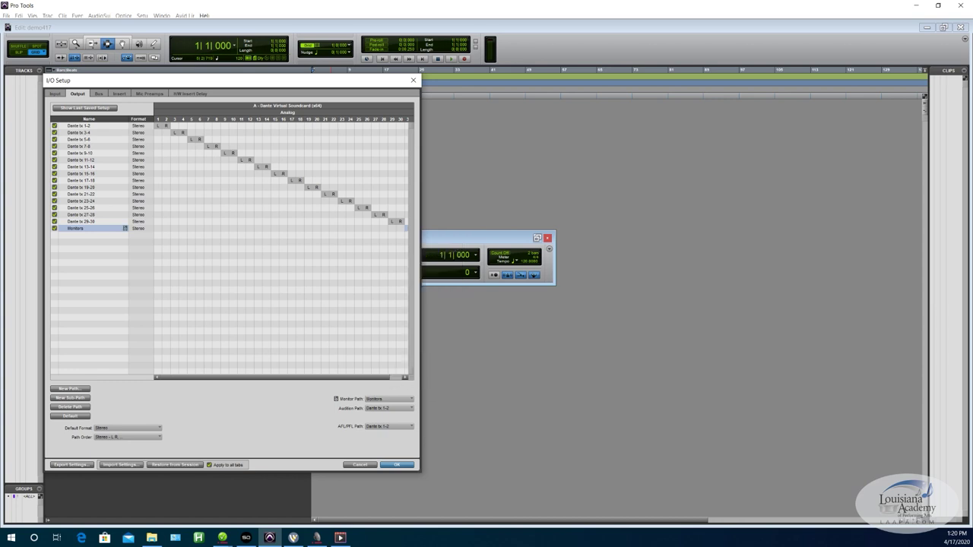
pyautogui.press('Return')
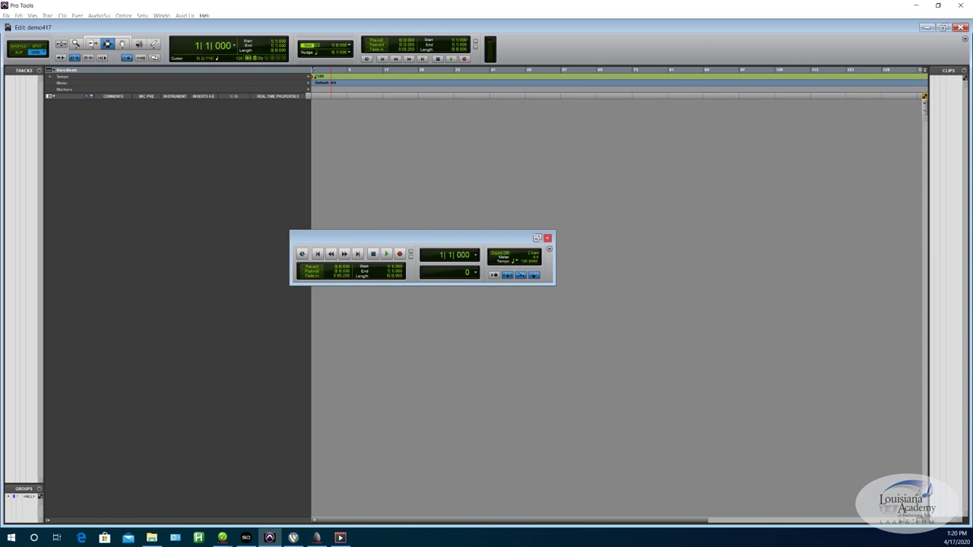
# Step: Create one new mono audio track, Audio 1, via Track > New
pyautogui.click(99, 16)
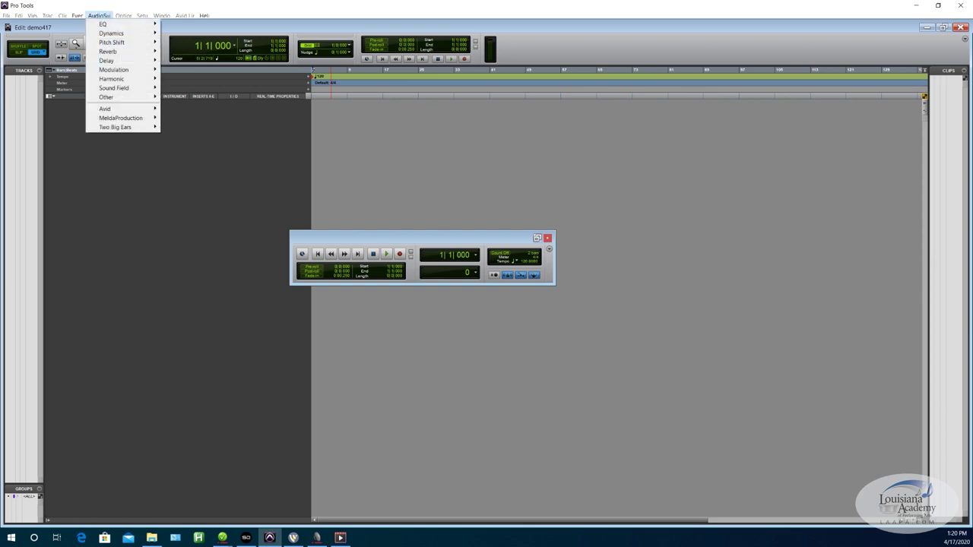
pyautogui.press('Right')
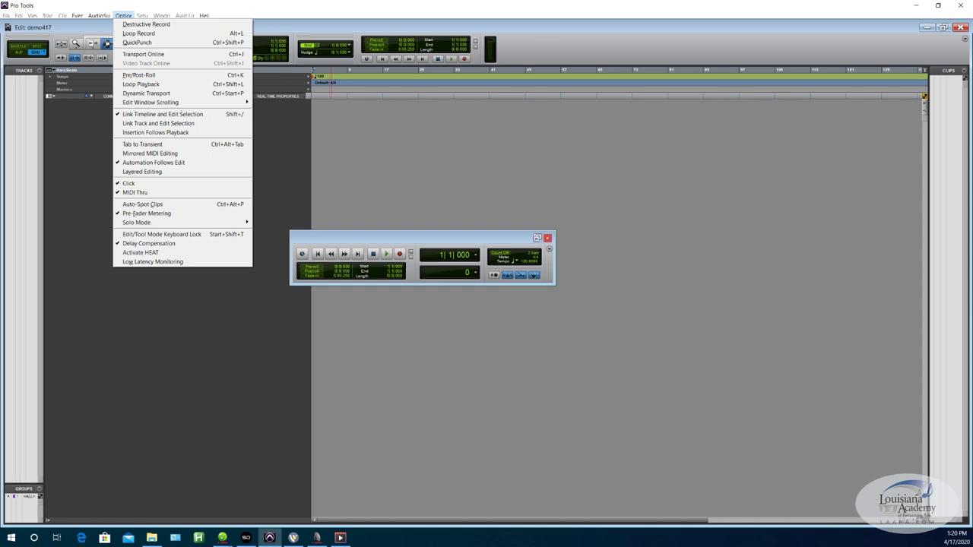
pyautogui.press('Left')
pyautogui.press('Left')
pyautogui.press('Left')
pyautogui.press('Left')
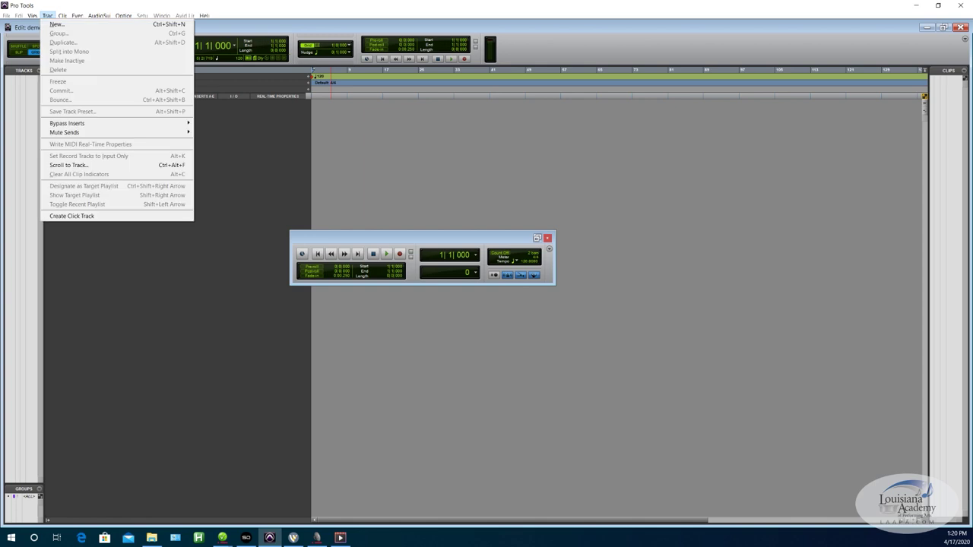
pyautogui.press('Down')
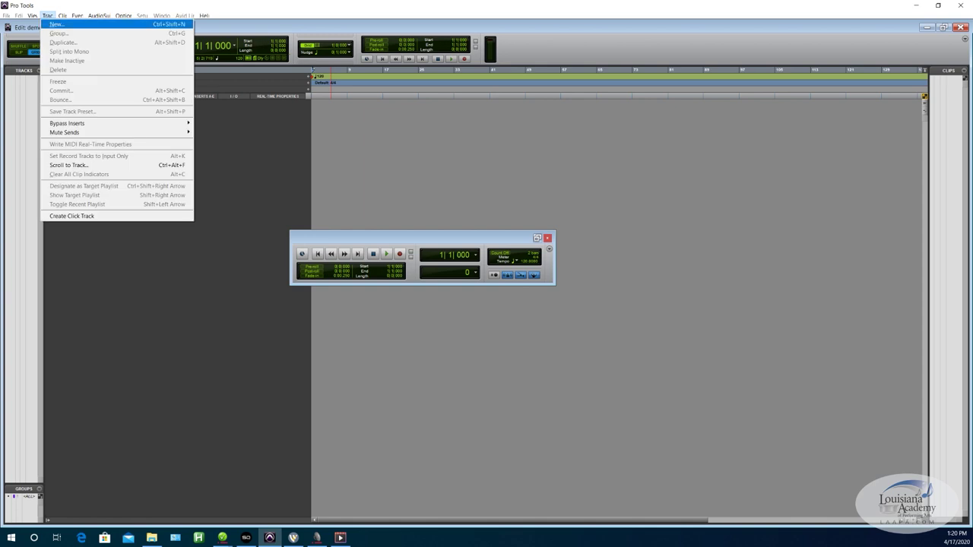
pyautogui.press('Return')
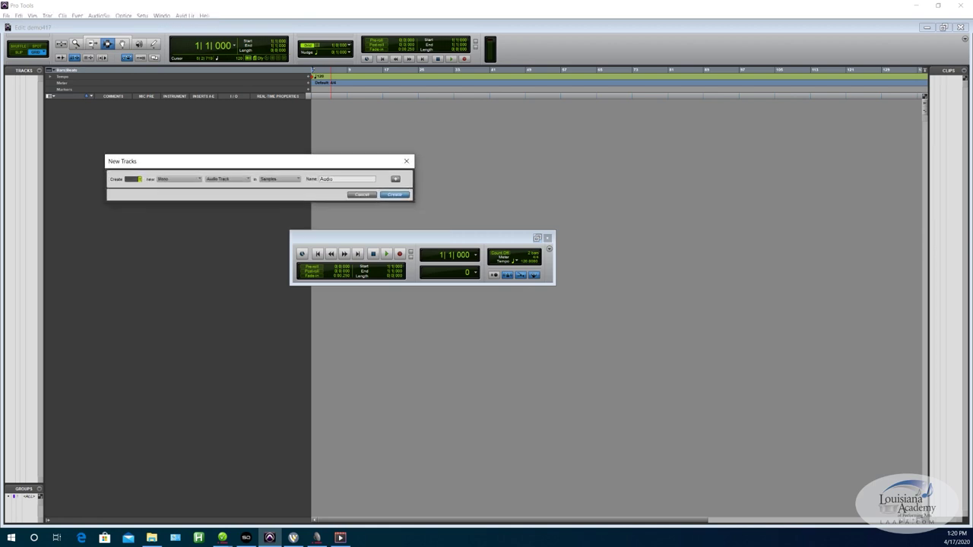
pyautogui.press('Return')
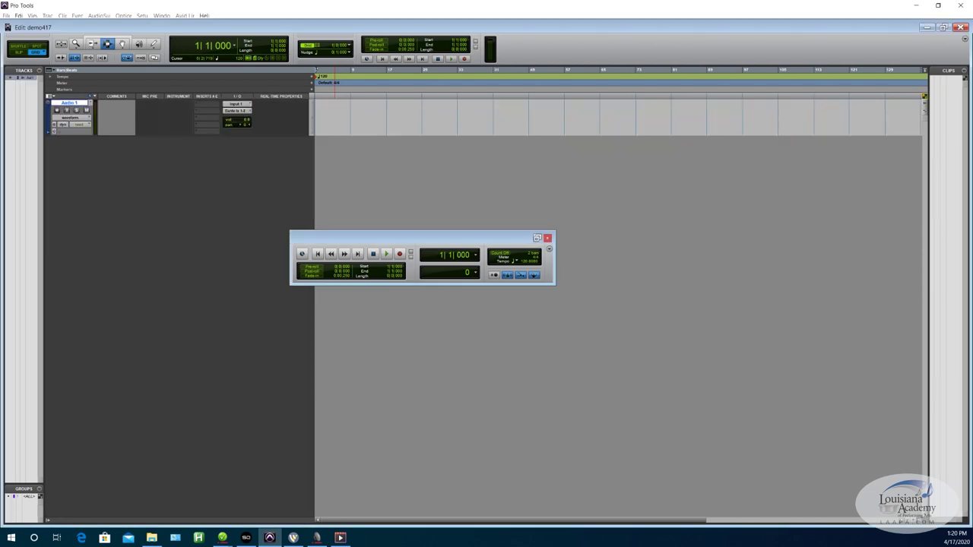
# Step: Set Audio 1's input to Desk Mic and its output to Monitors
pyautogui.click(236, 103)
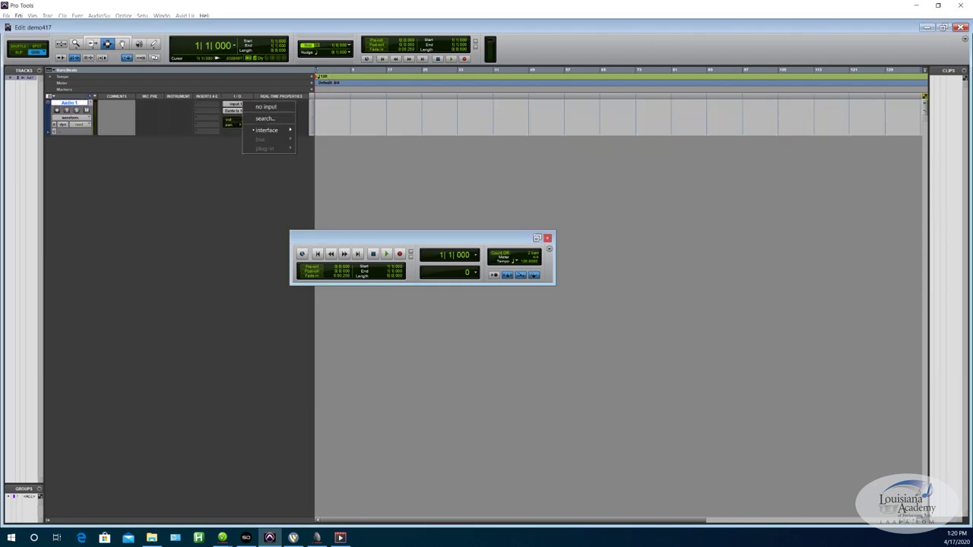
pyautogui.moveTo(266, 130)
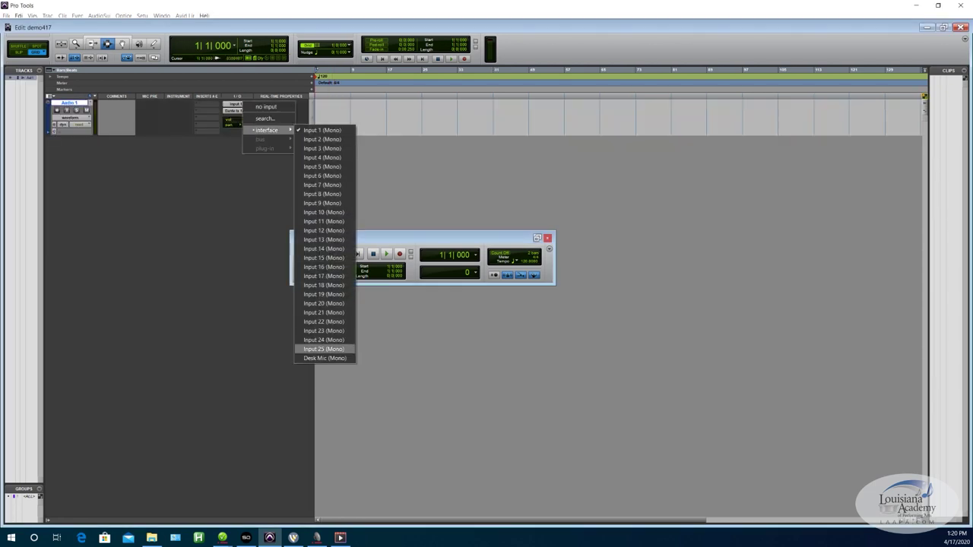
pyautogui.click(324, 358)
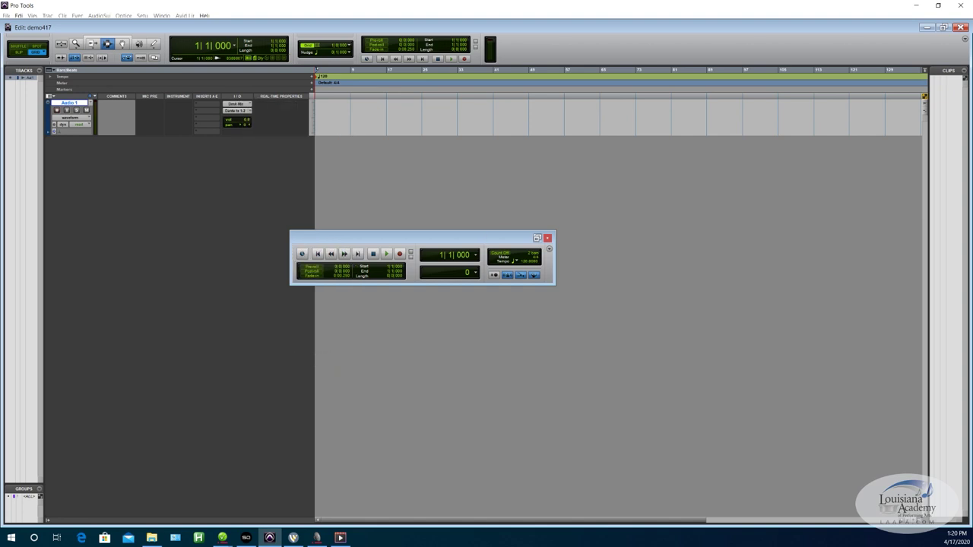
pyautogui.click(236, 111)
pyautogui.moveTo(254, 137)
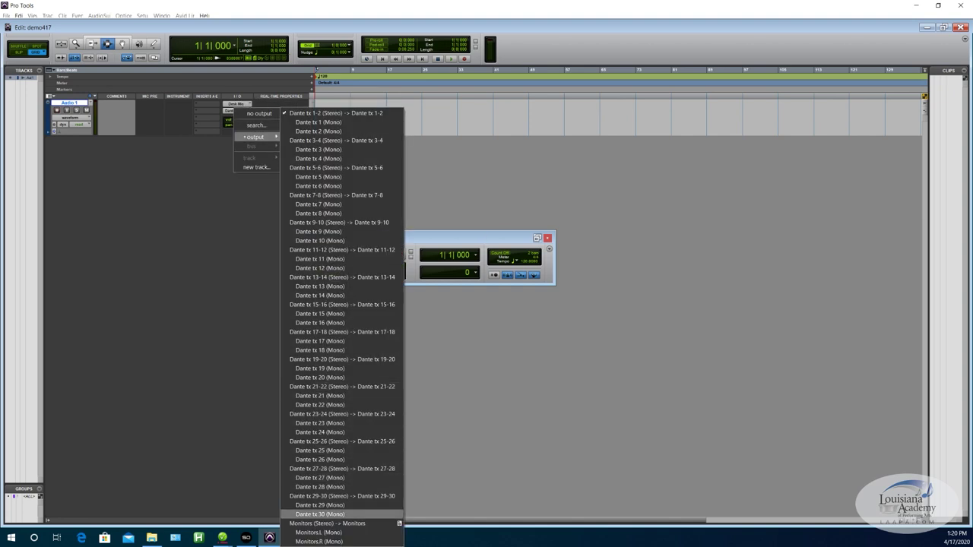
pyautogui.click(319, 522)
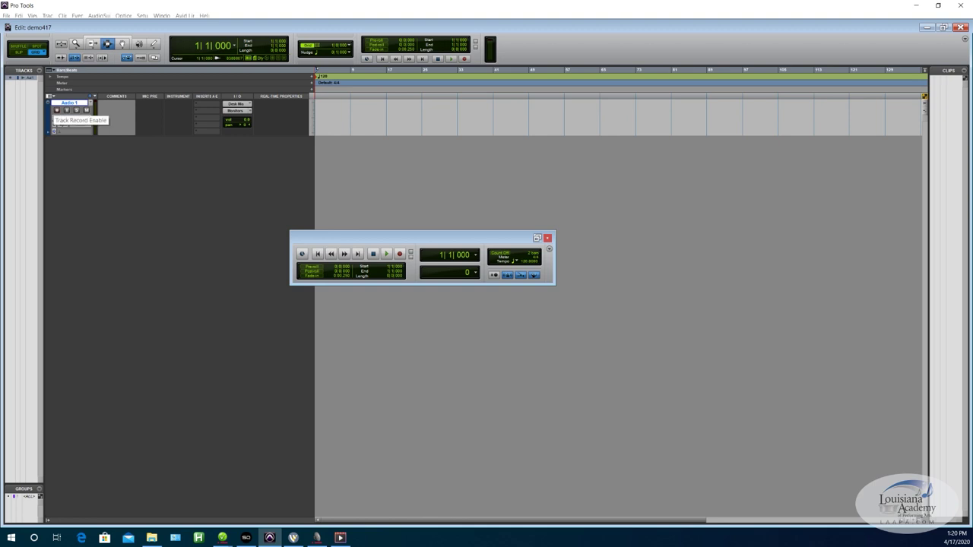
# Step: Record-enable Audio 1 and record a short test clip
pyautogui.click(56, 110)
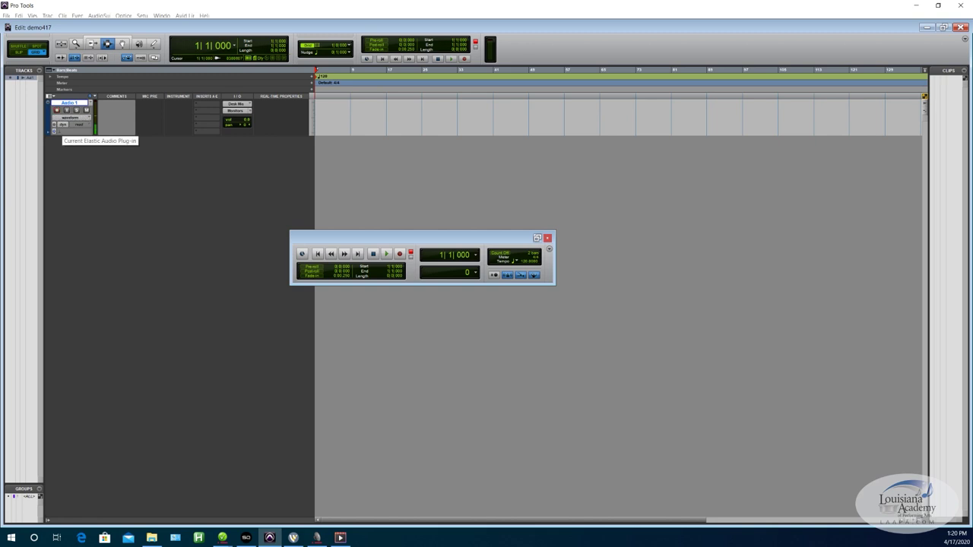
pyautogui.hotkey('ctrl', 'space')
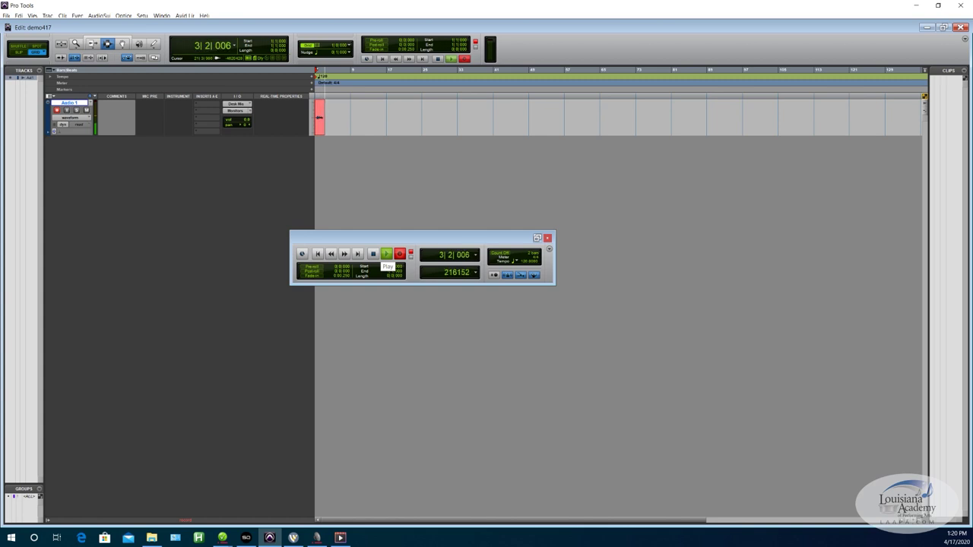
pyautogui.press('space')
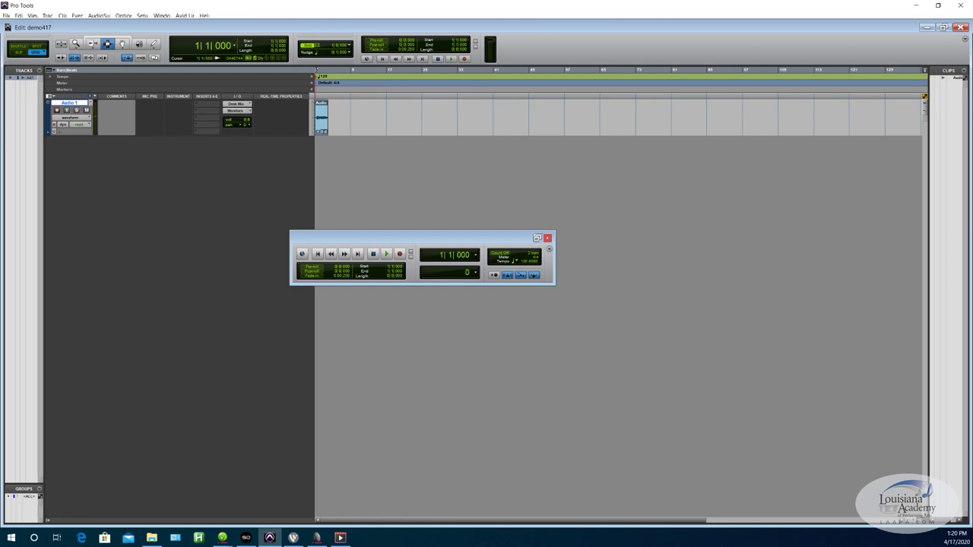
# Step: Create a new stereo audio track named Keys
pyautogui.moveTo(418, 238); pyautogui.dragTo(323, 233)
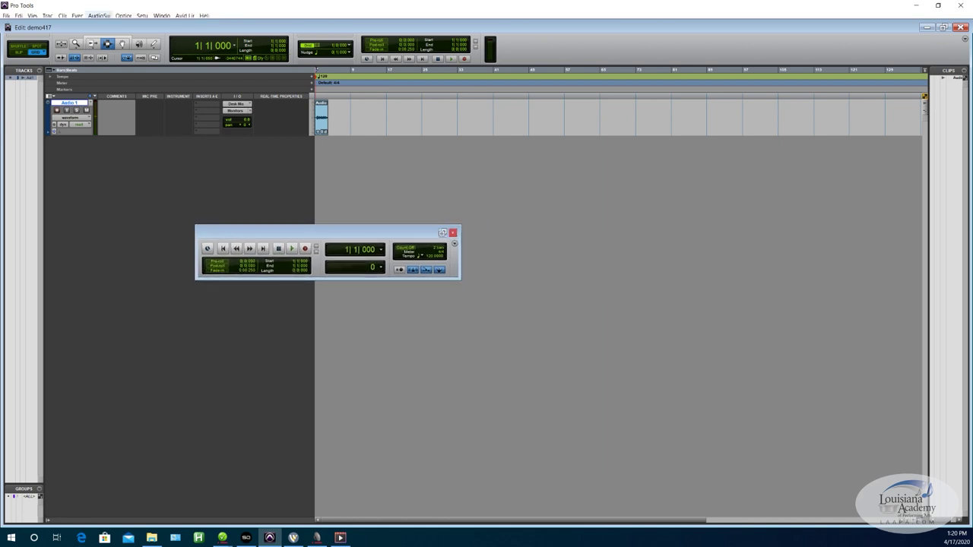
pyautogui.click(142, 15)
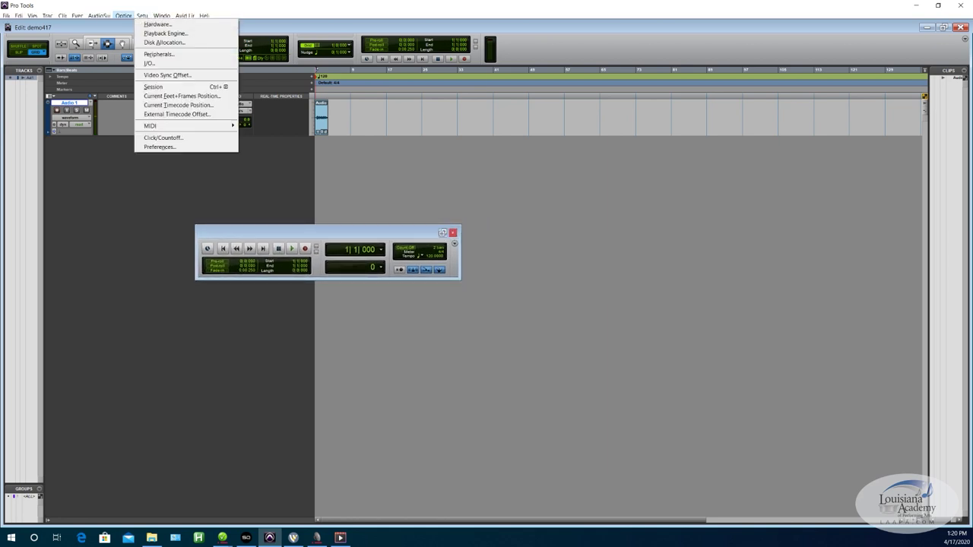
pyautogui.moveTo(123, 15)
pyautogui.press('Left')
pyautogui.press('Left')
pyautogui.press('Left')
pyautogui.press('Left')
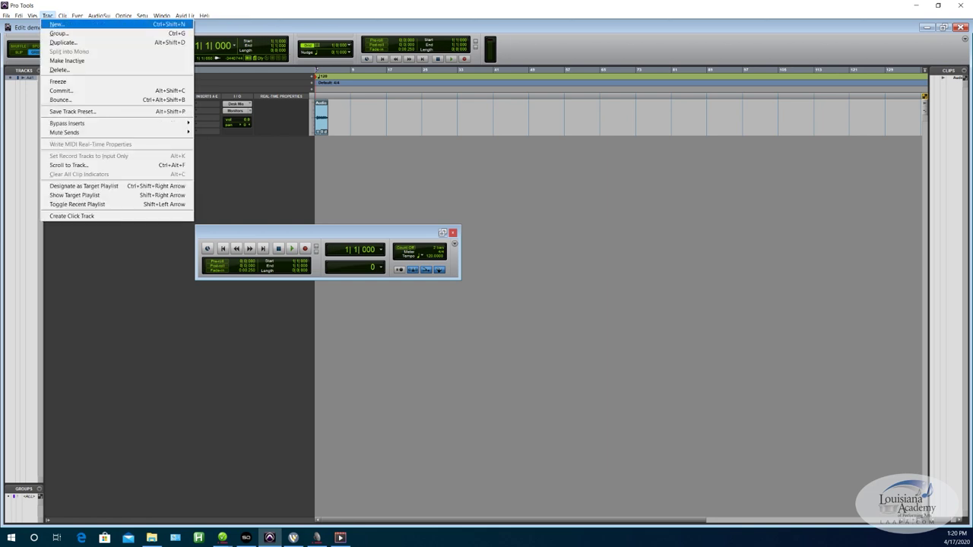
pyautogui.press('Return')
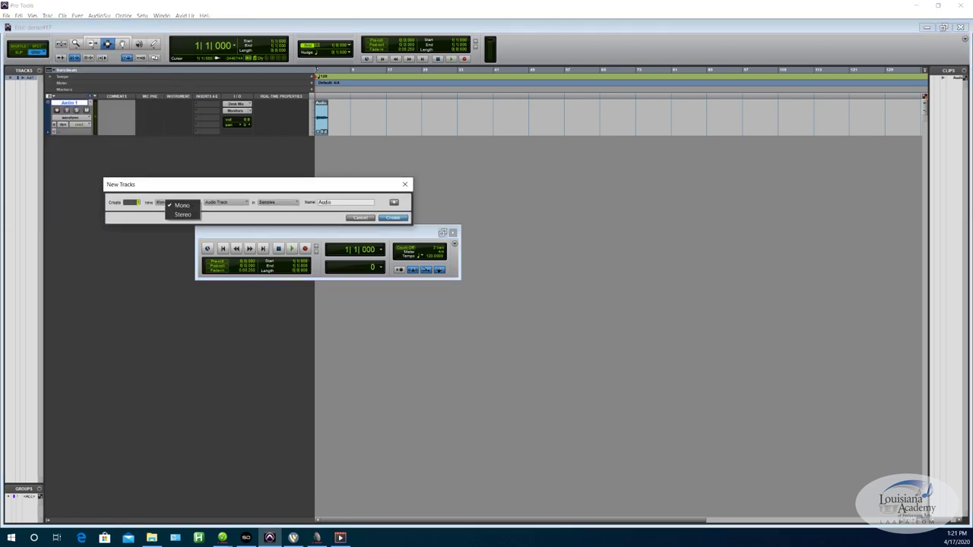
pyautogui.hotkey('ctrl', 'Right')
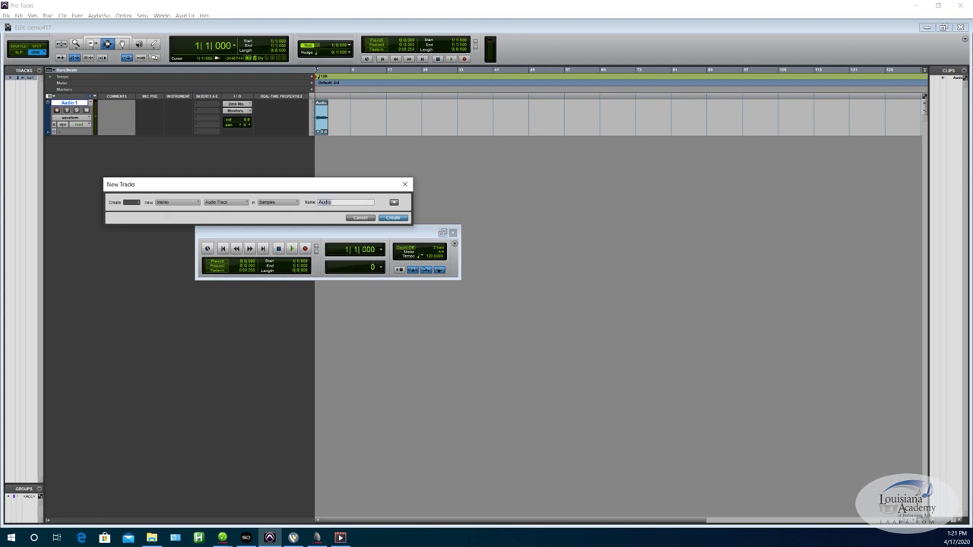
pyautogui.write('Keys')
pyautogui.press('Return')
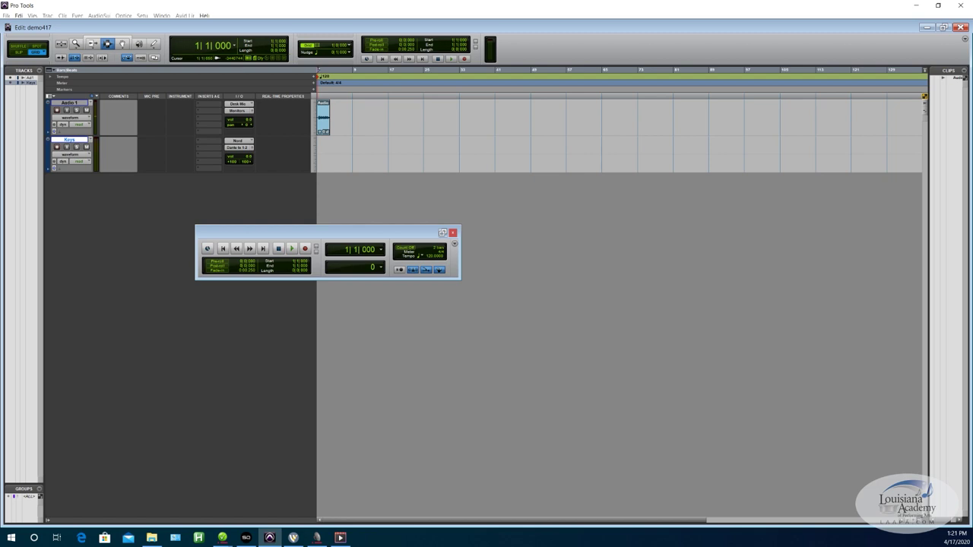
# Step: Route the Keys track's output to Monitors
pyautogui.click(238, 146)
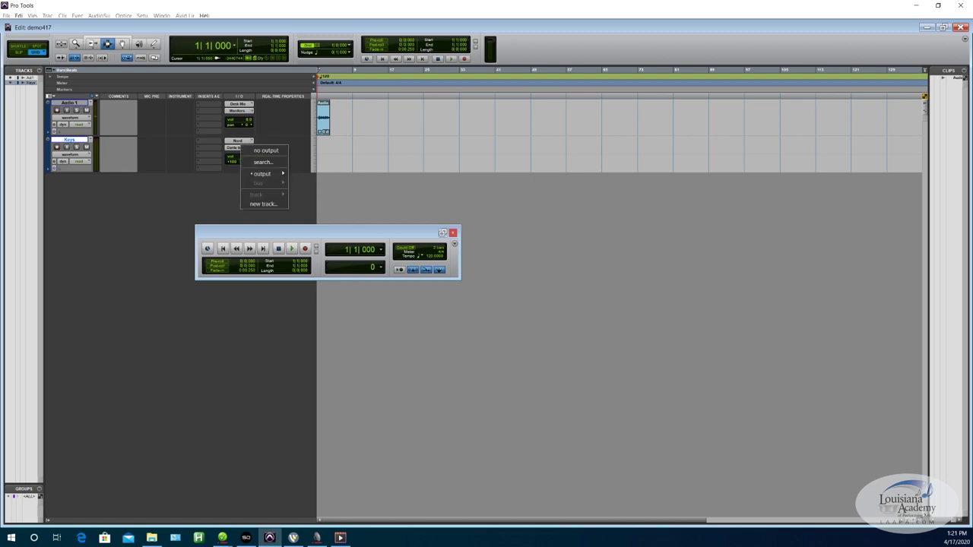
pyautogui.moveTo(262, 173)
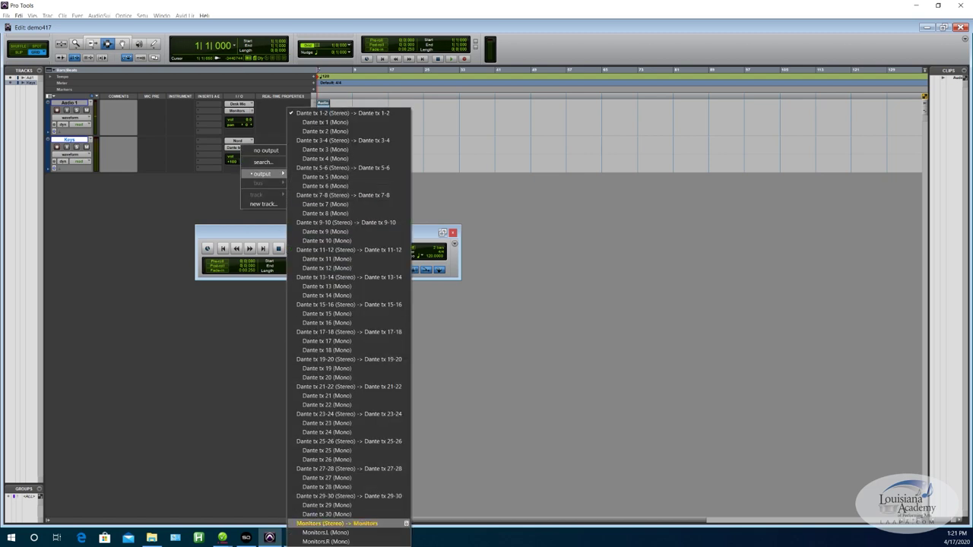
pyautogui.click(337, 524)
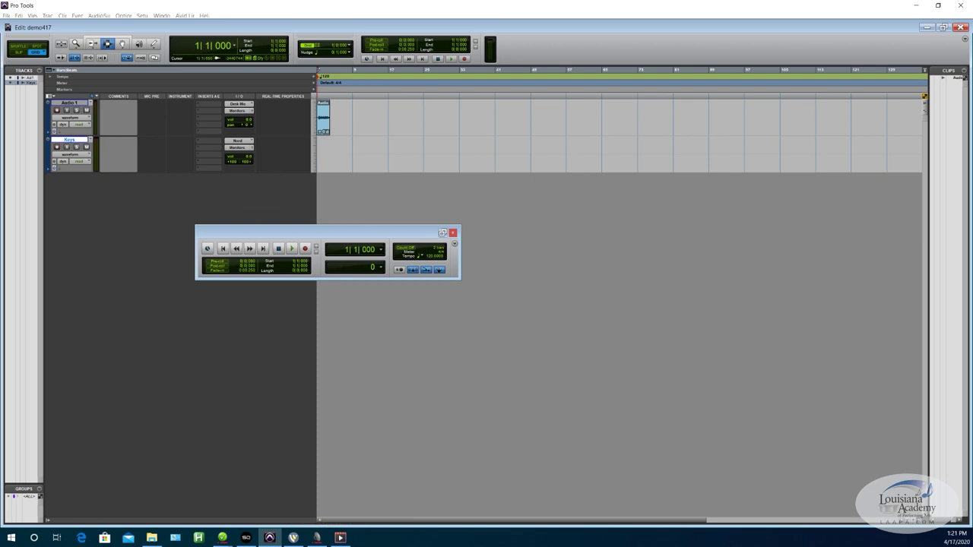
# Step: Record-arm the Keys track with Shift+R and move the Transport window slightly higher
pyautogui.hotkey('shift', 'r')
pyautogui.moveTo(319, 232); pyautogui.dragTo(318, 205)
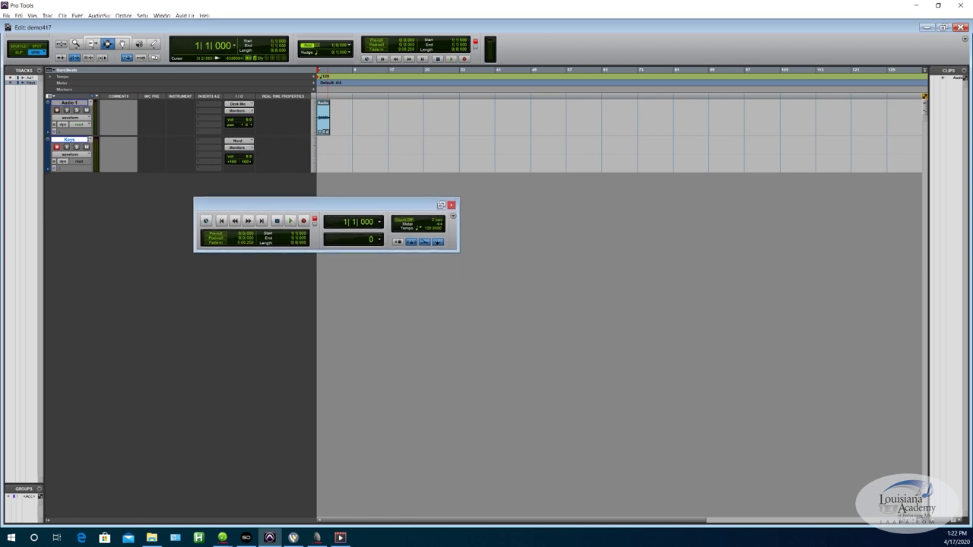